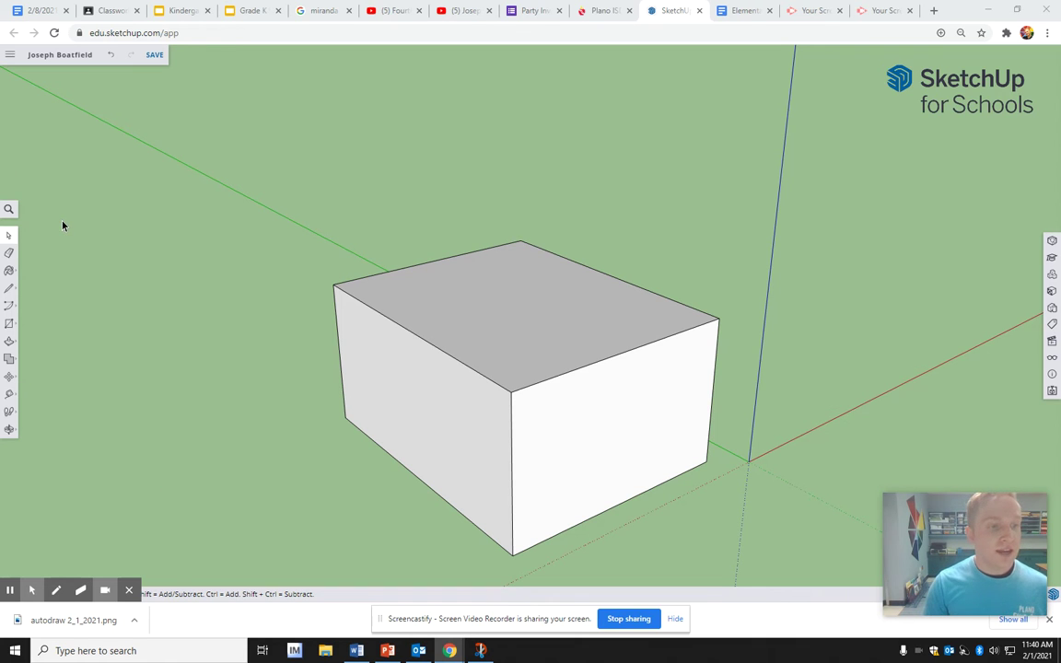
Step: Draw a line across the box's top, joining the midpoints of the two opposite edges
left_click(11, 290)
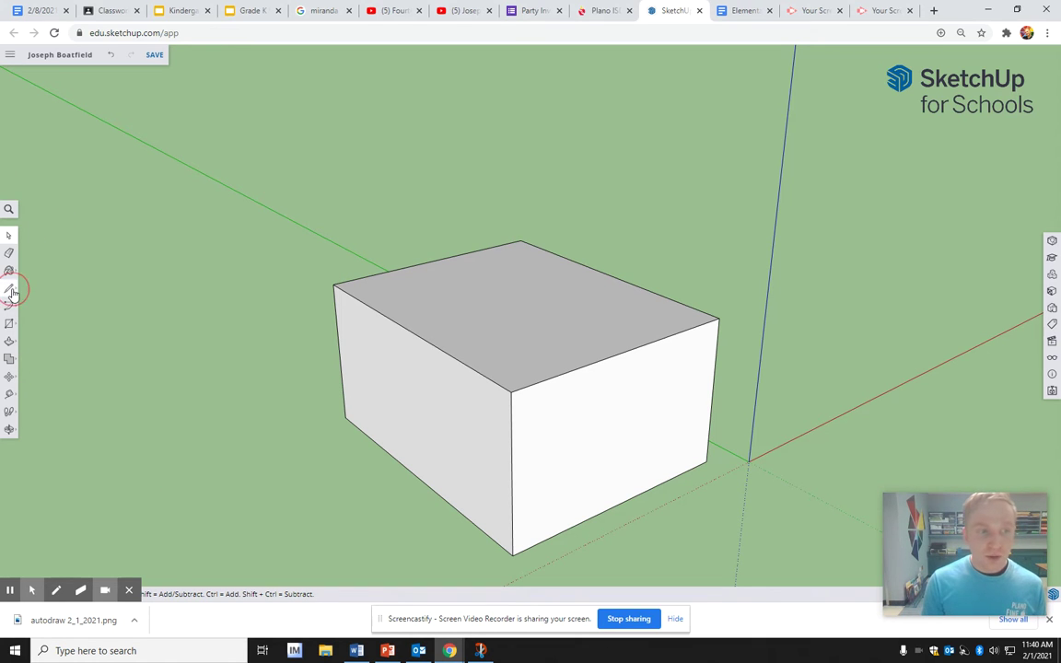
left_click(433, 261)
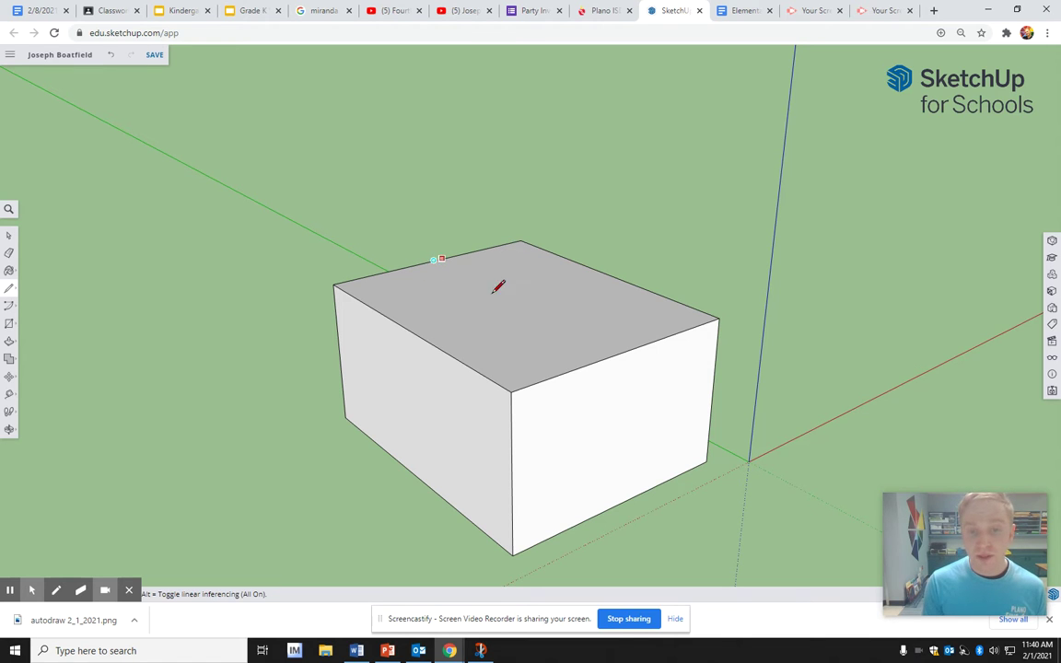
left_click(626, 349)
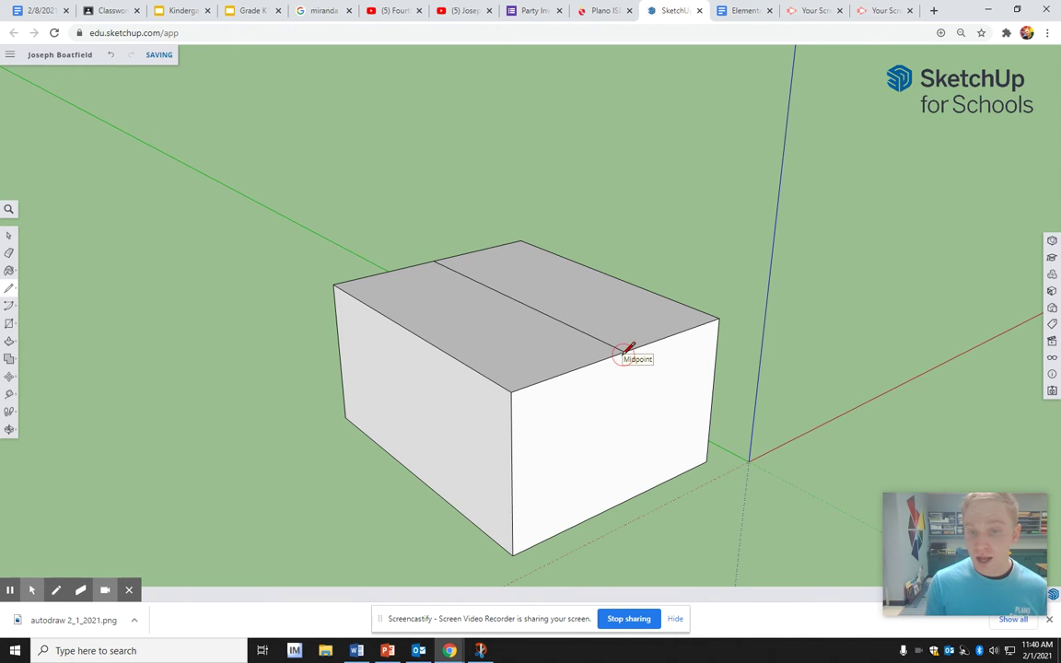
Step: Lift the middle line upward into a ridge, forming the gable roof
left_click(9, 376)
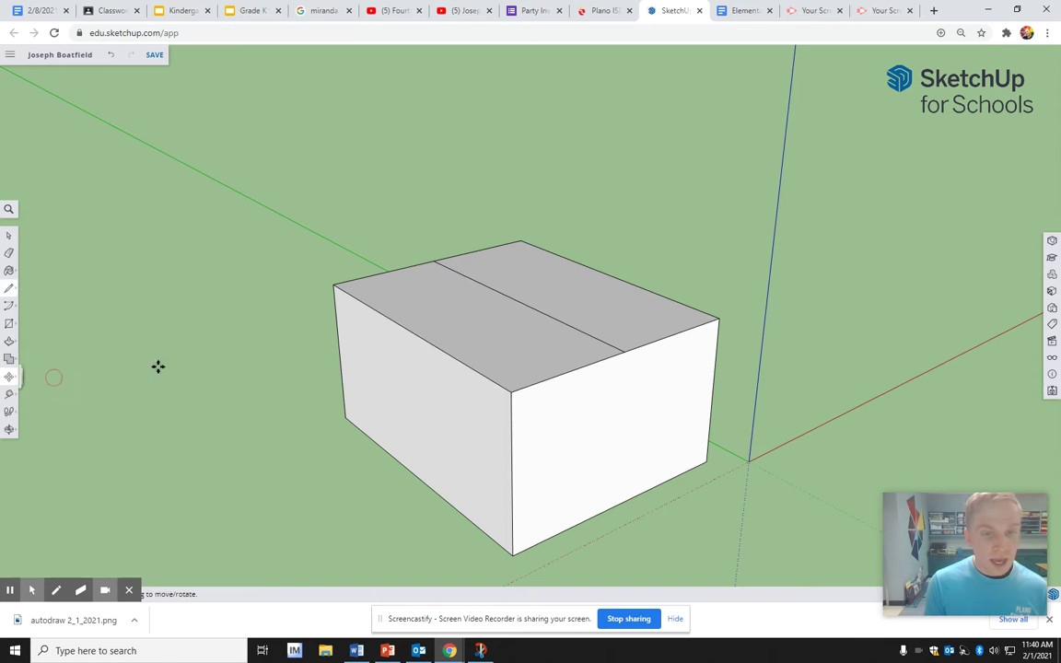
left_click(561, 322)
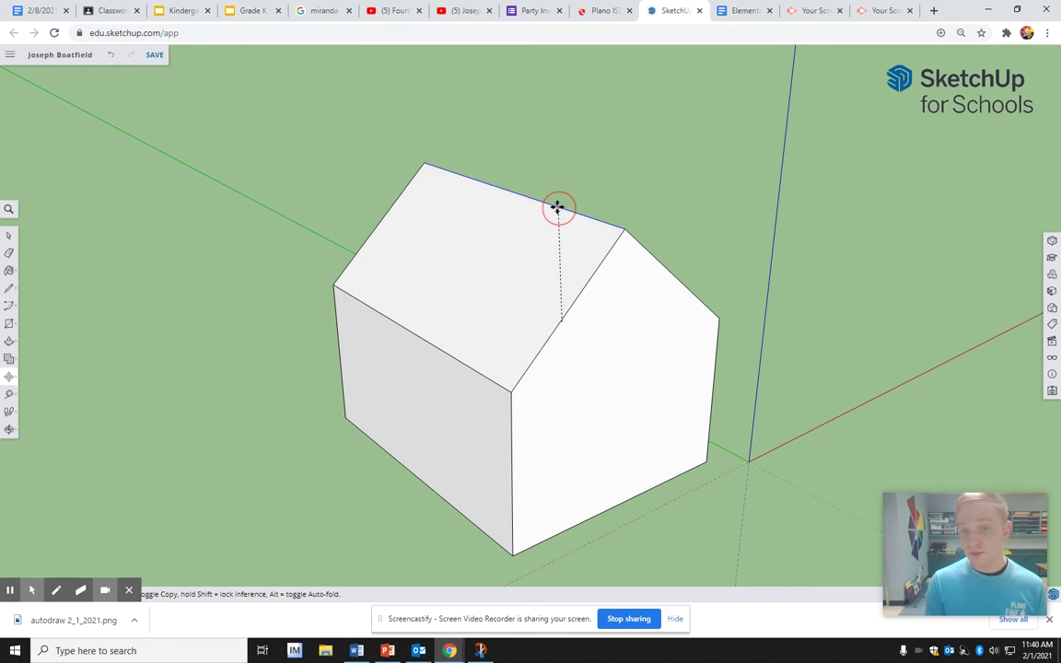
left_click(550, 219)
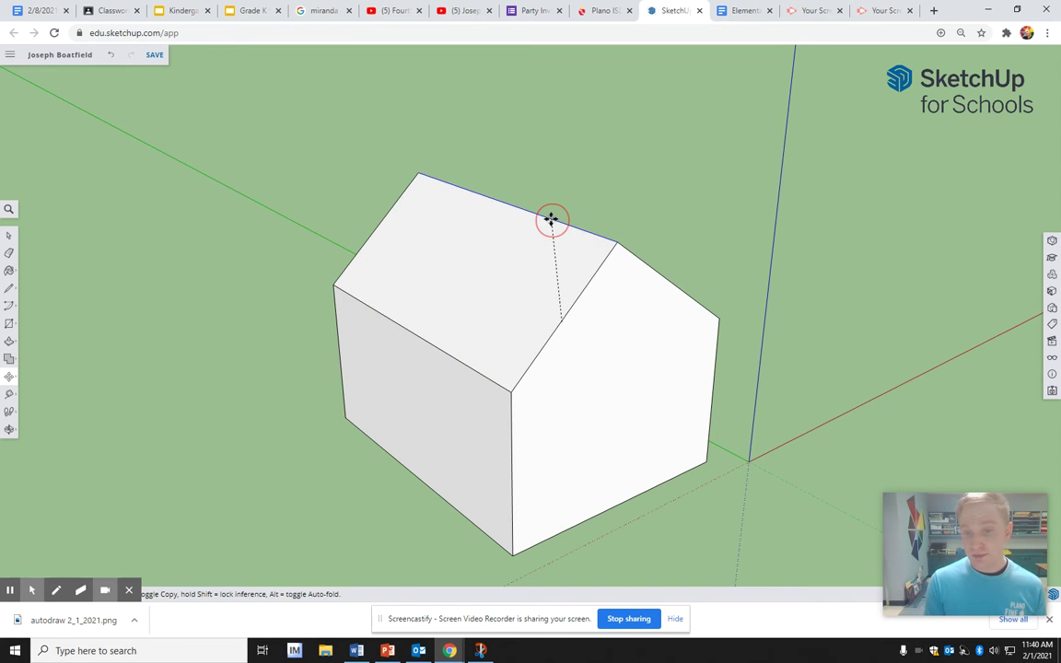
Step: Draw a circle on the ground to the left of the house
left_click(10, 308)
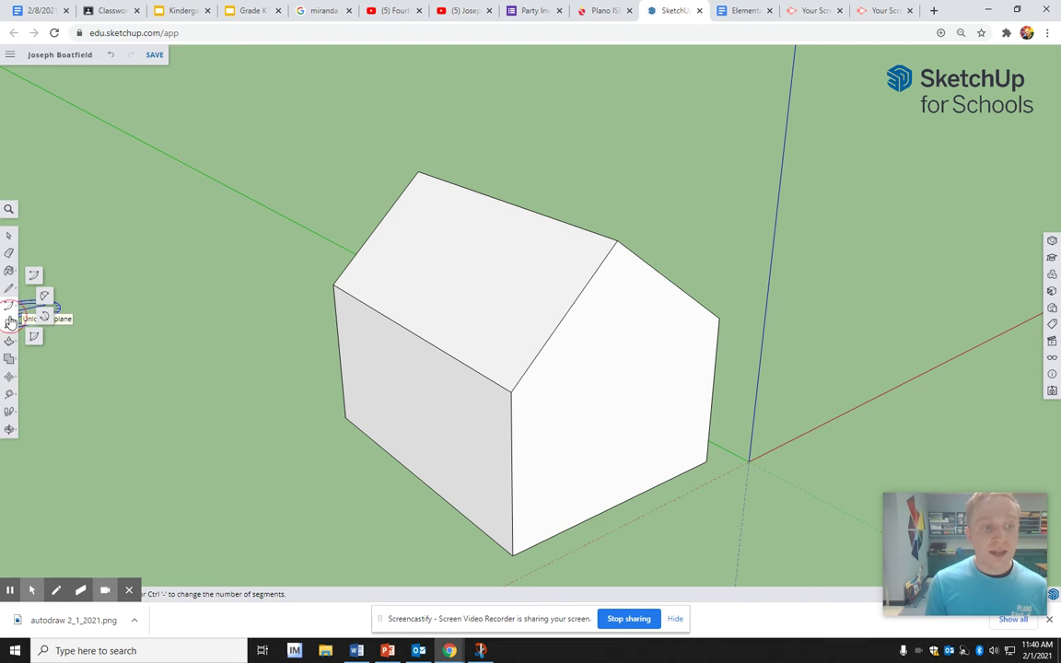
left_click(10, 323)
left_click(51, 326)
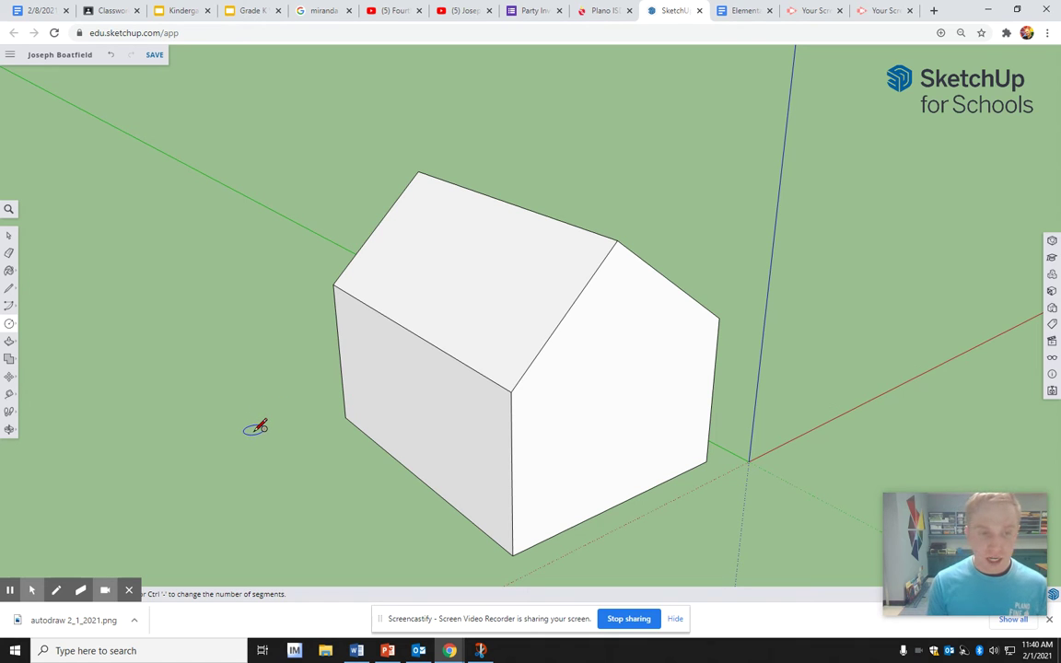
left_click(254, 430)
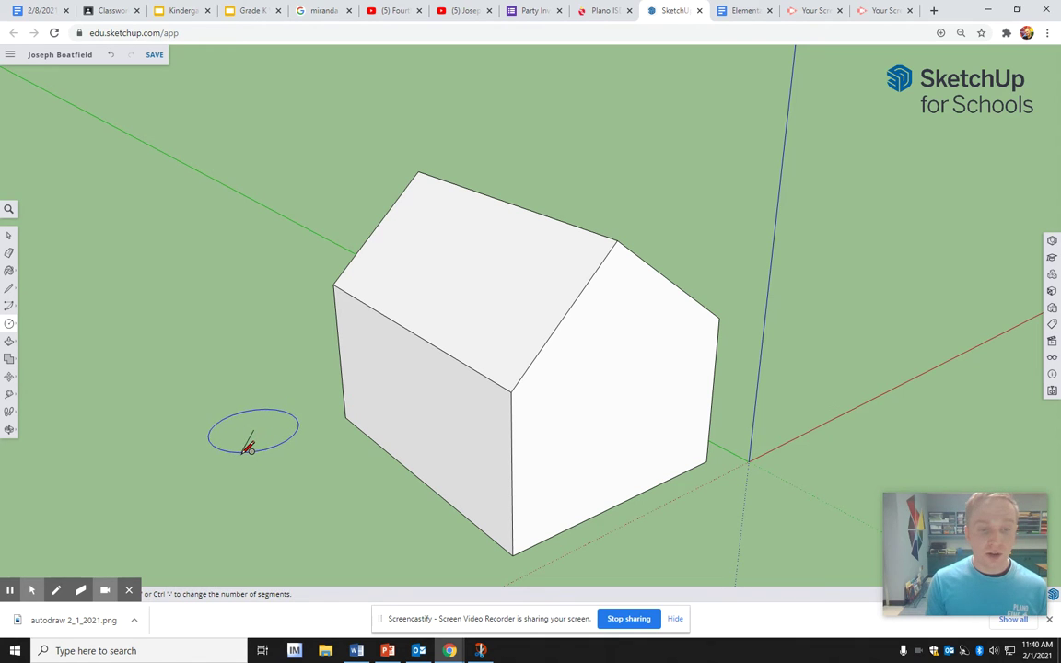
left_click(247, 451)
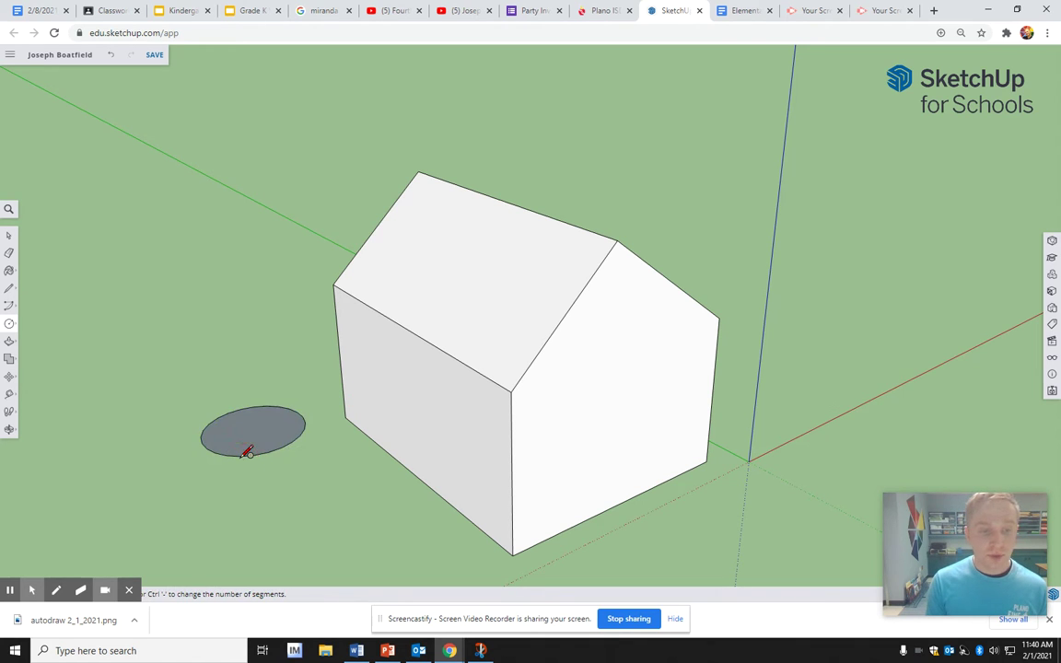
Step: Pull the circle up into a tall cylinder
left_click(10, 325)
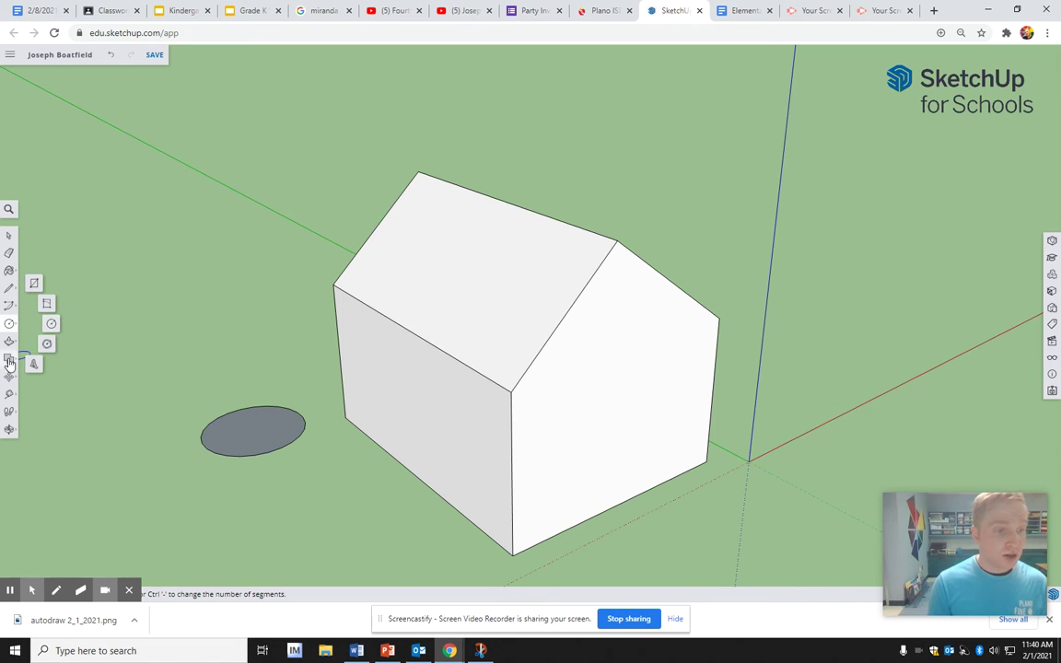
left_click(9, 341)
left_click_drag(266, 432, 229, 234)
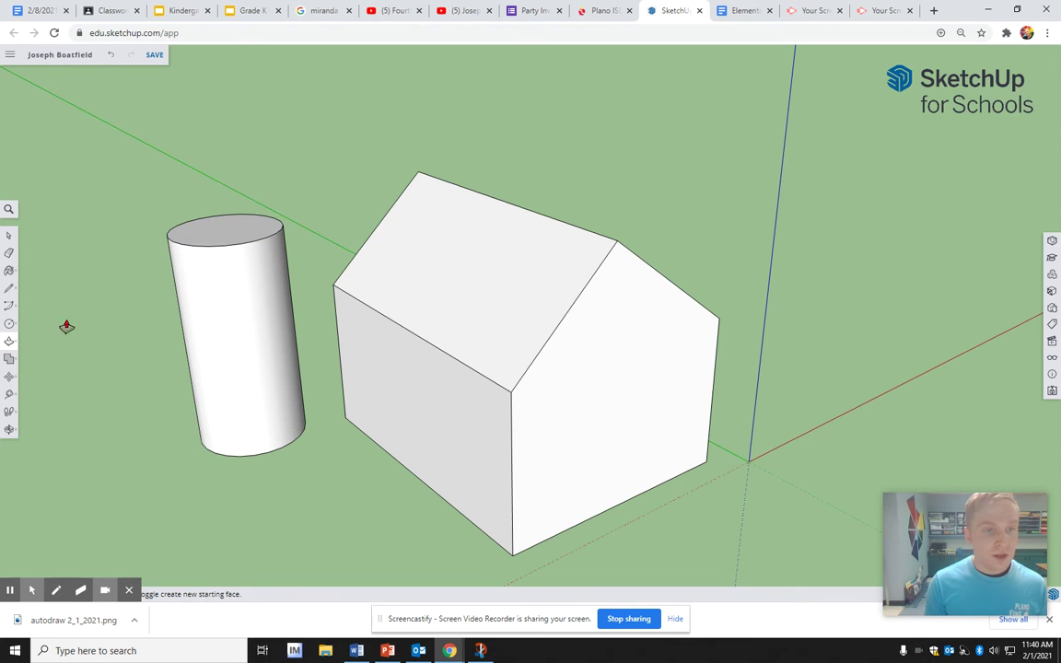
Step: Box-select the whole cylinder and move it against the house's front corner
left_click(10, 376)
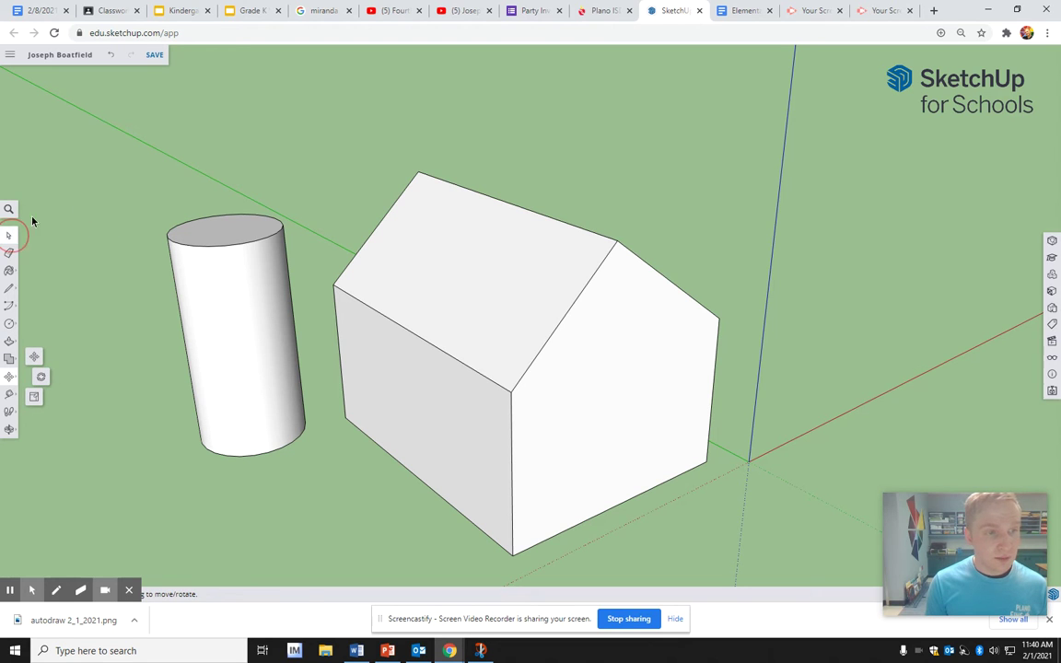
left_click(9, 234)
left_click_drag(123, 182, 329, 476)
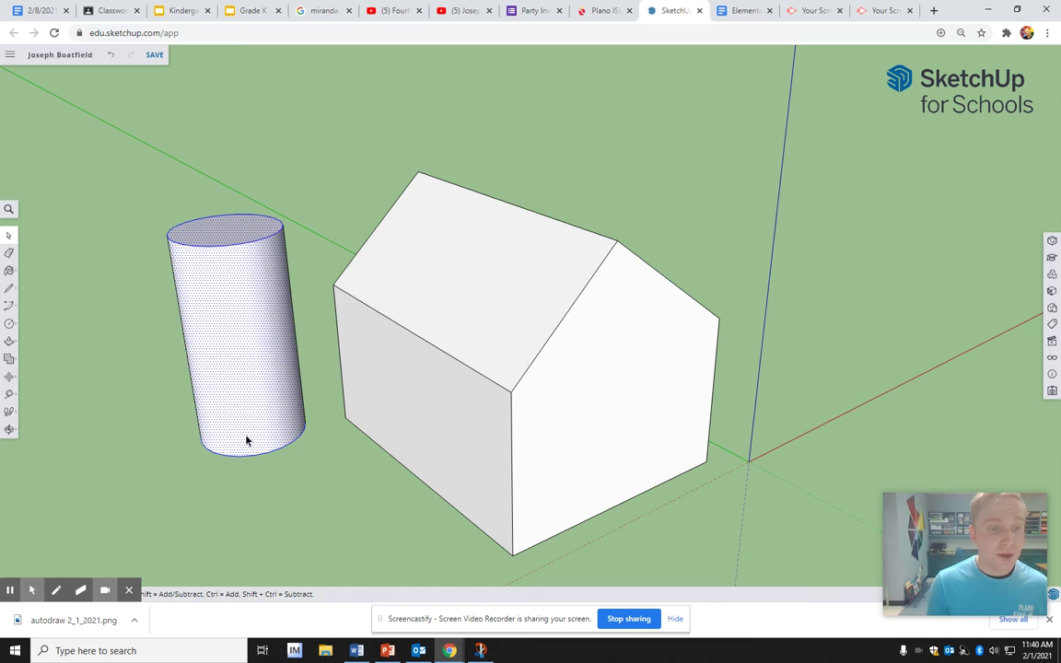
left_click(9, 376)
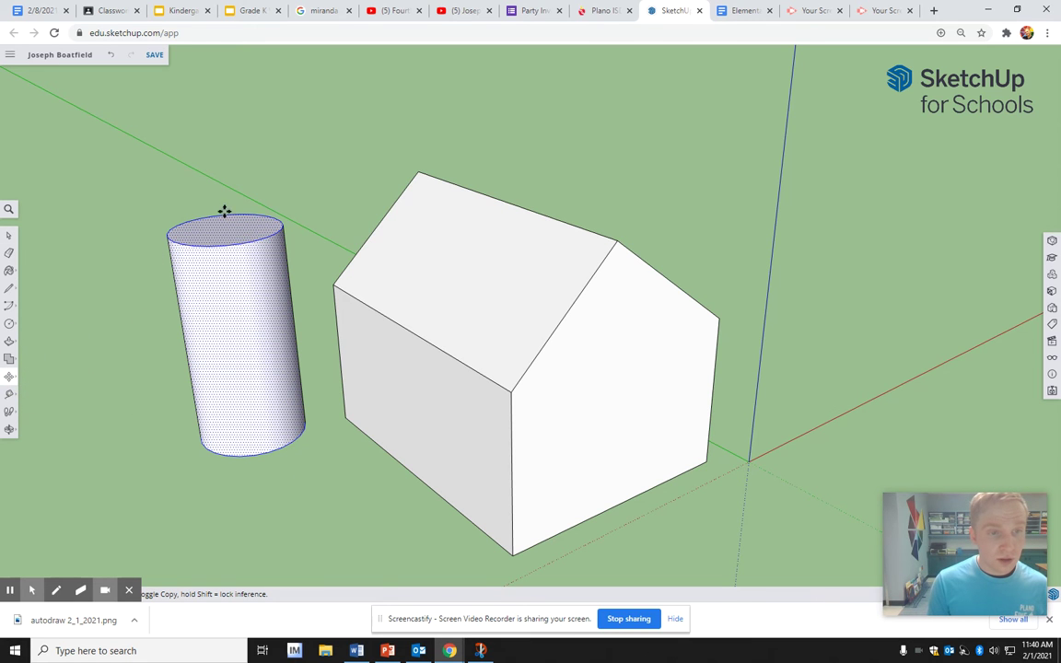
left_click(222, 303)
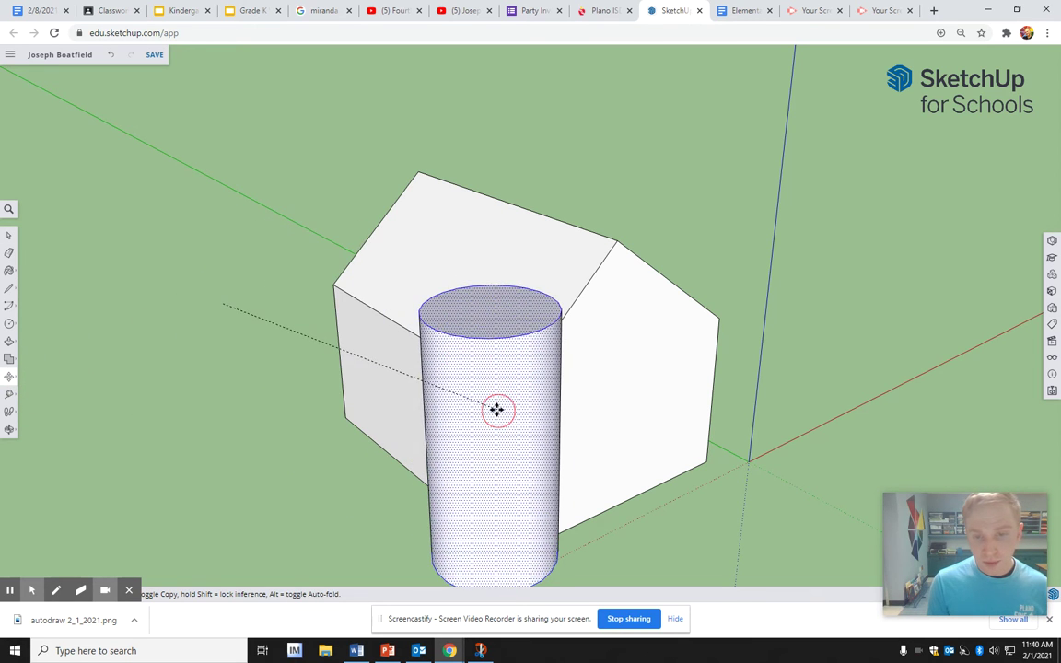
left_click(514, 384)
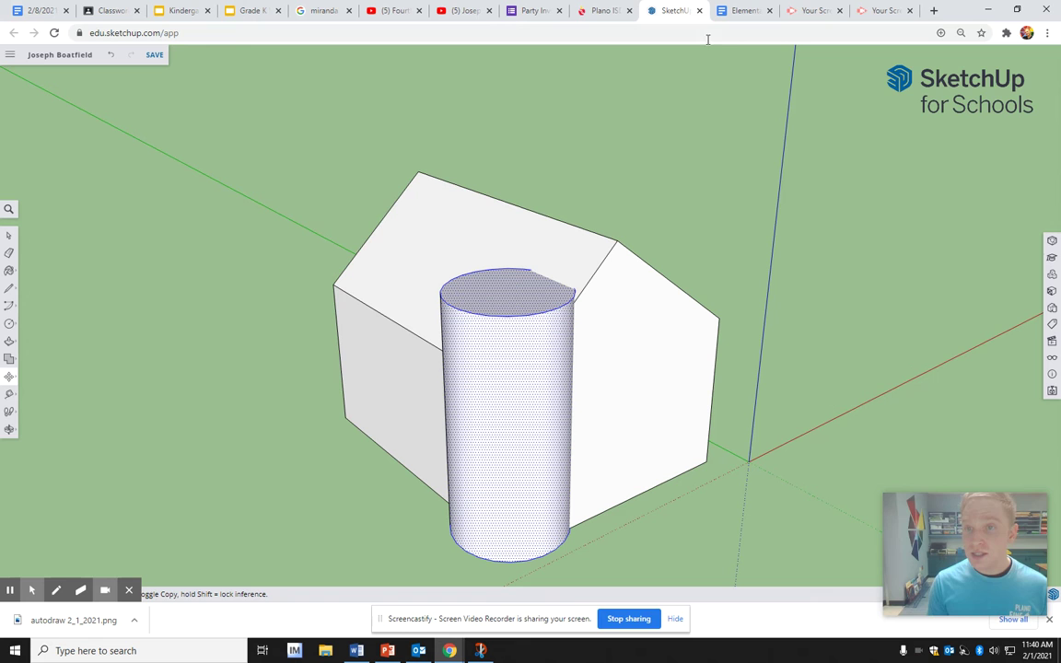
Step: Face the gable-end wall and draw a tall door rectangle rising from its bottom edge
left_click(9, 393)
left_click(30, 354)
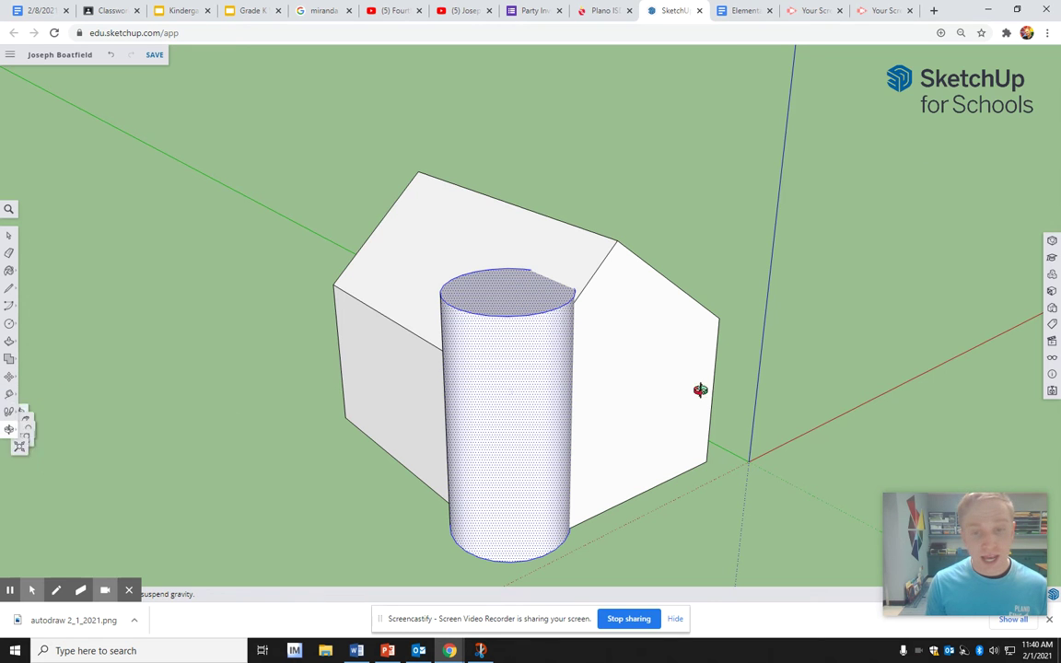
left_click_drag(630, 352, 551, 559)
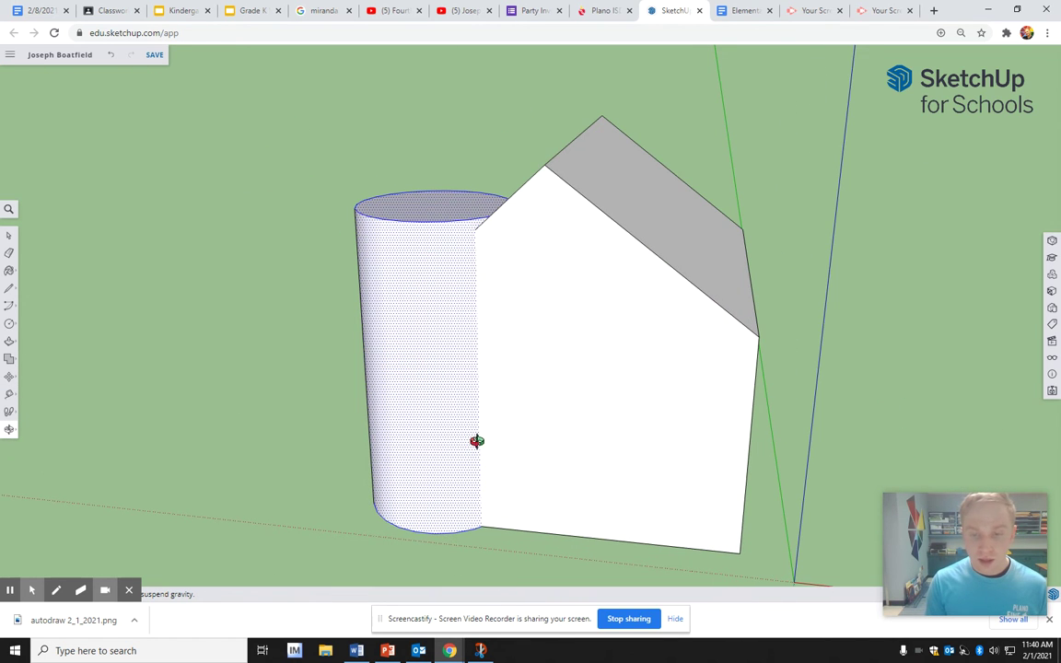
scroll(594, 566, "up", 5)
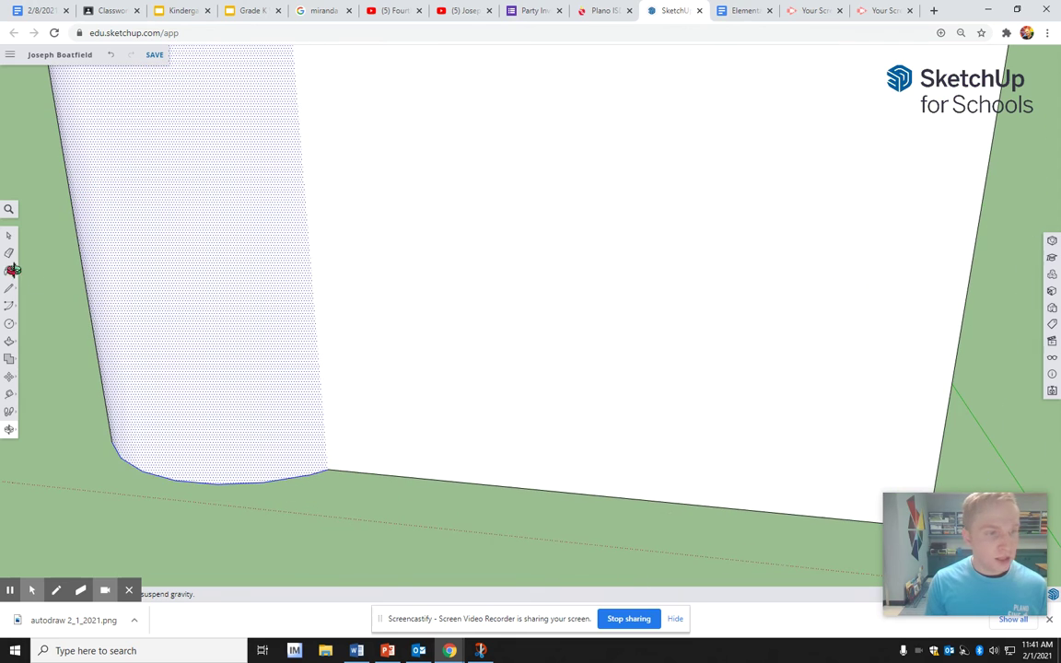
left_click(9, 307)
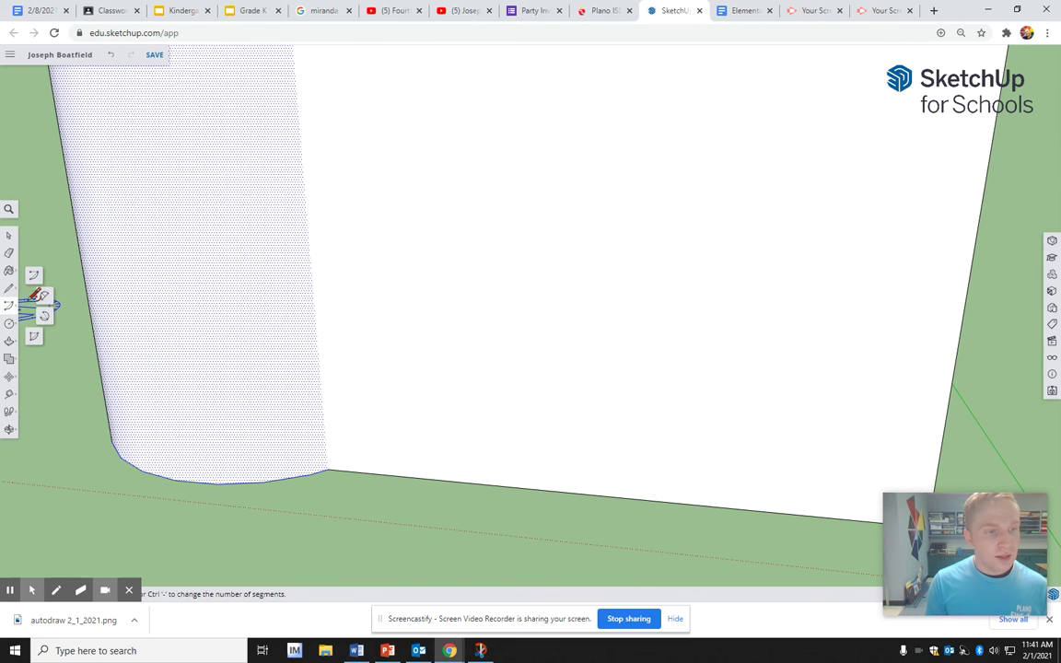
left_click(12, 328)
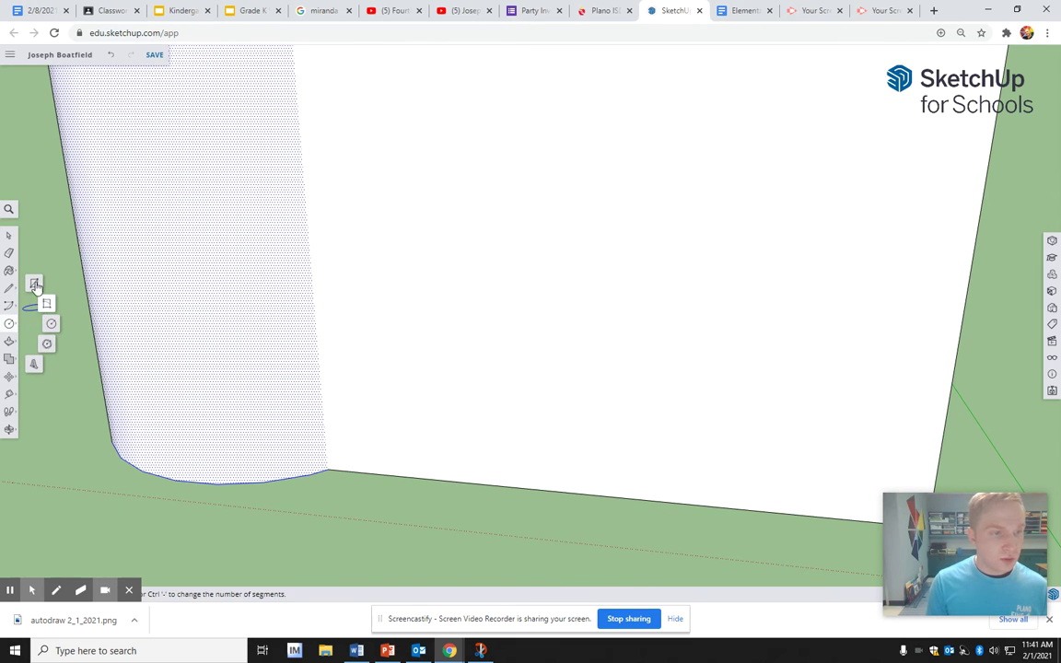
left_click(38, 284)
left_click(461, 481)
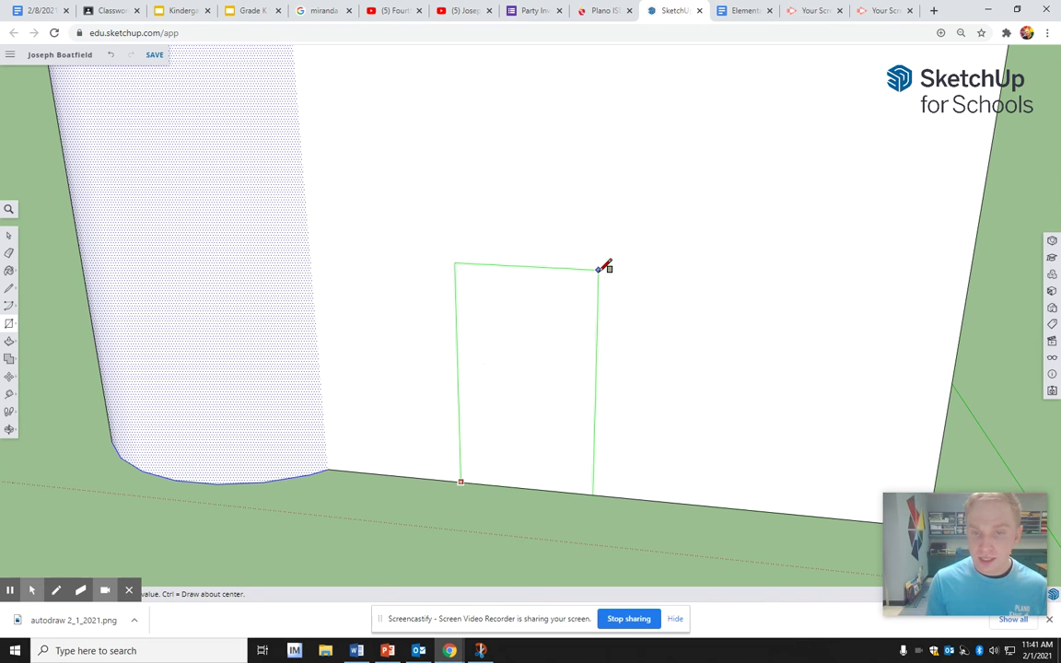
left_click(597, 269)
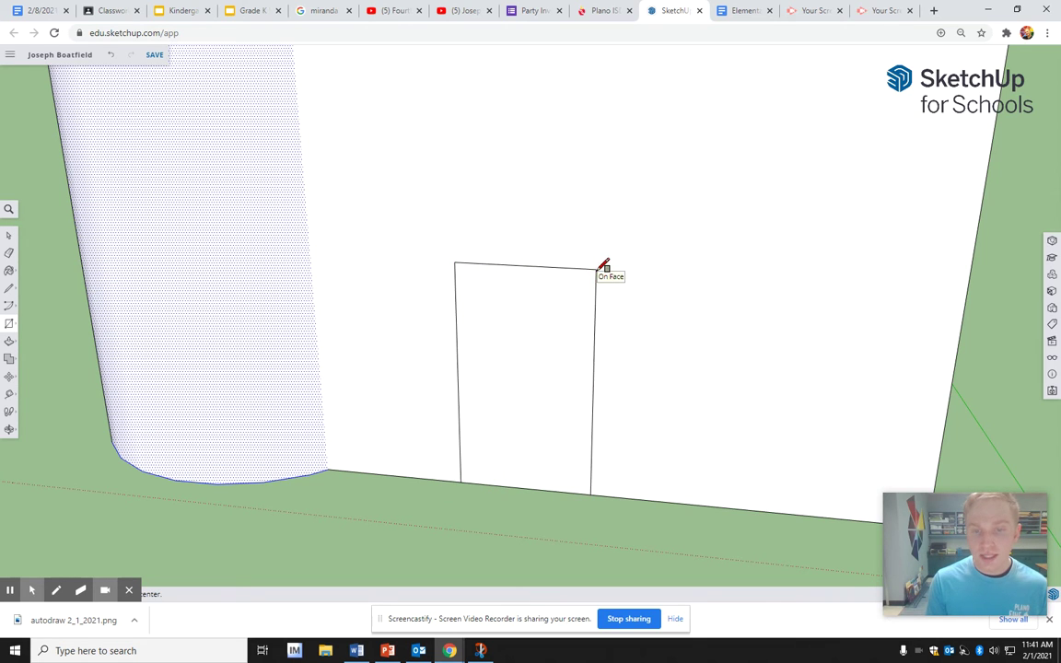
left_click(10, 323)
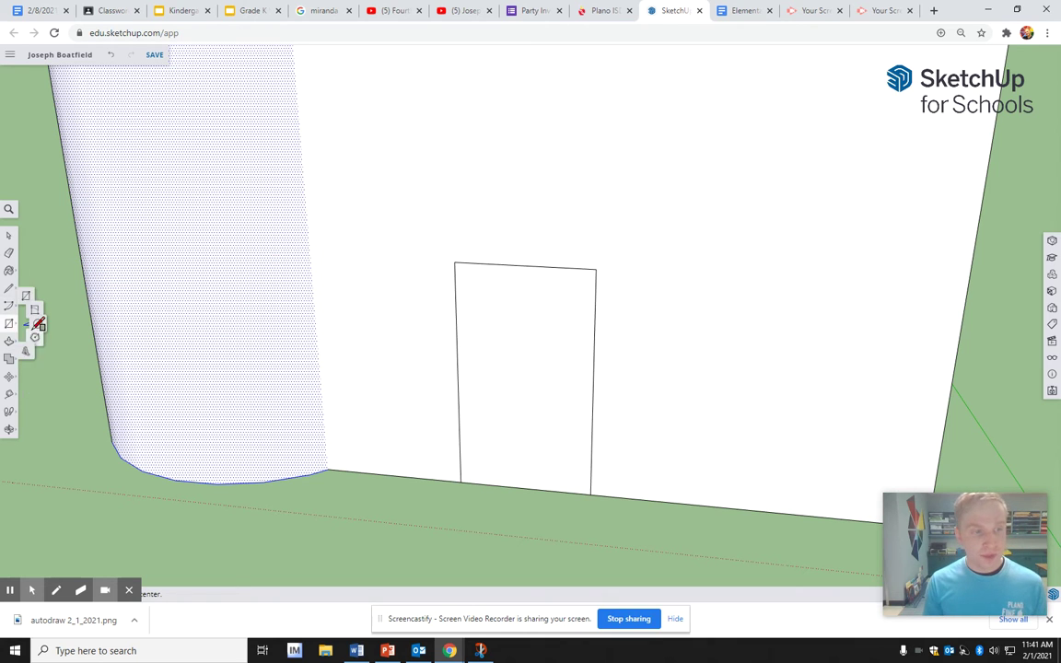
Step: Draw a door-width circle centred on the door's top edge and start extruding its upper half
left_click(52, 325)
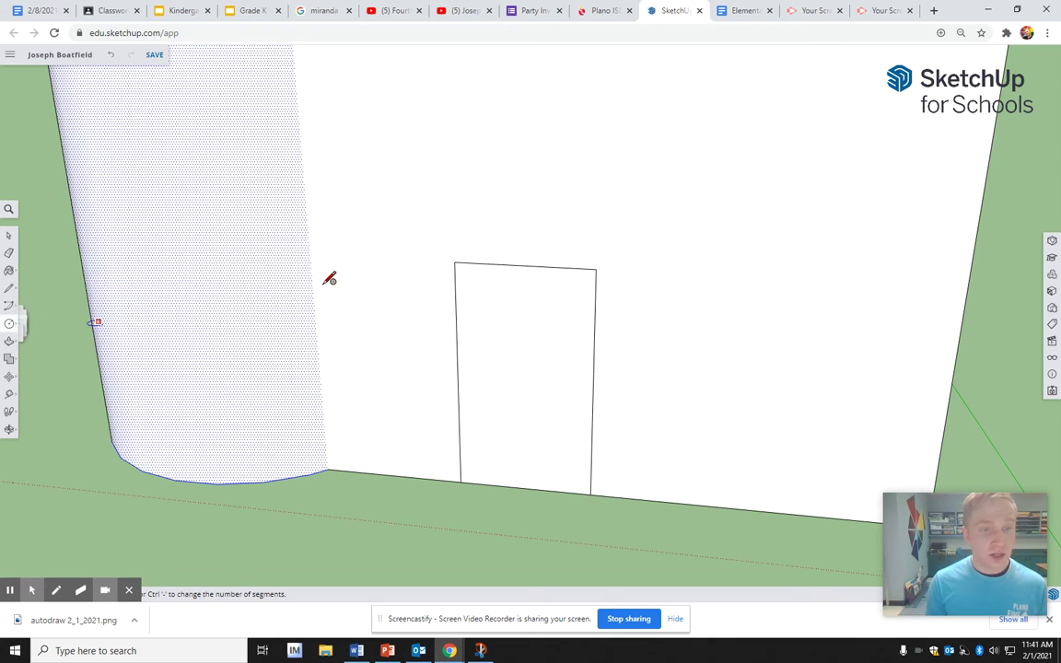
left_click(524, 265)
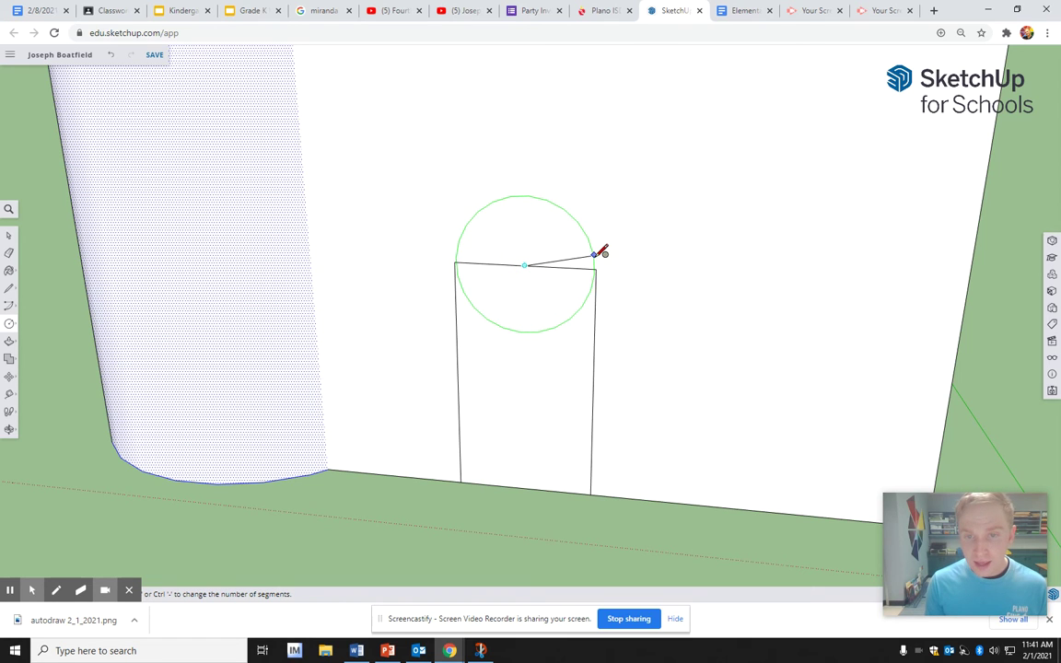
left_click(598, 253)
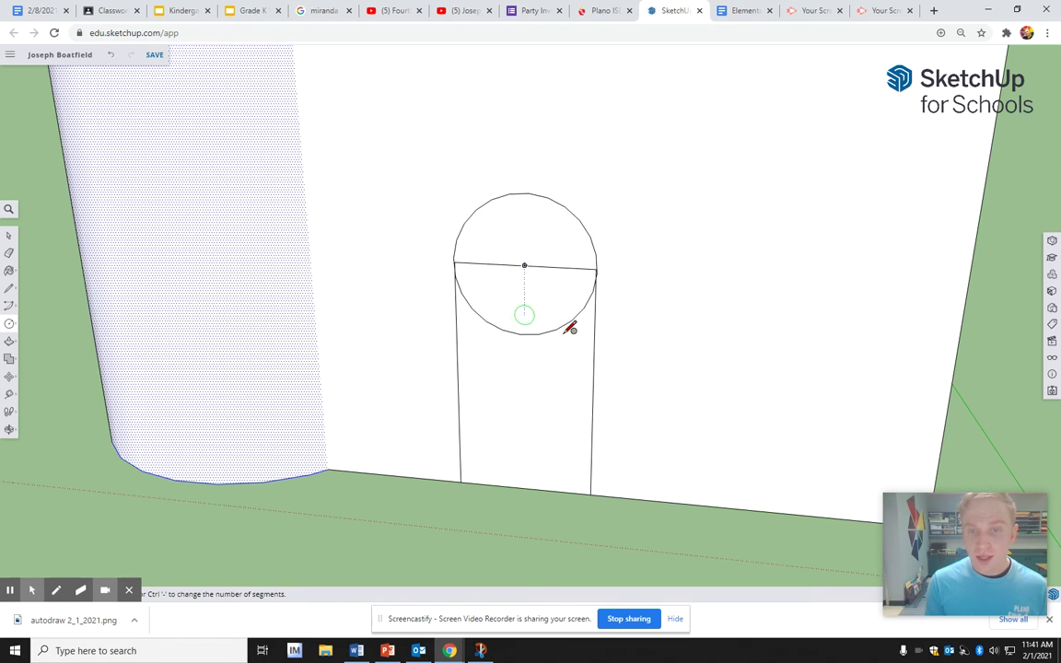
scroll(511, 246, "up", 2)
left_click(10, 340)
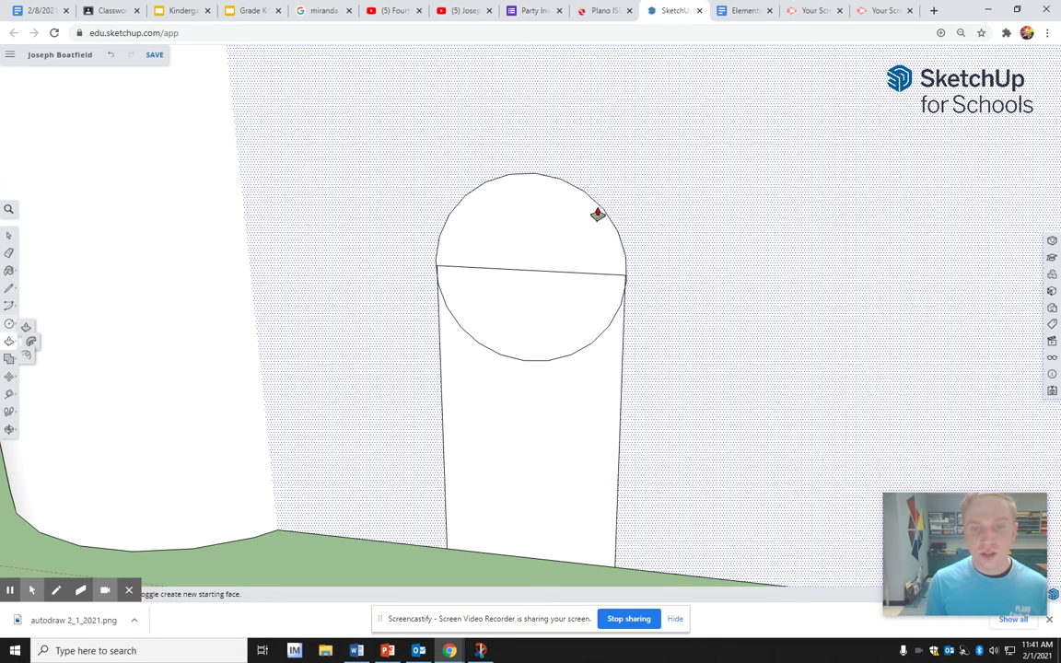
left_click(538, 254)
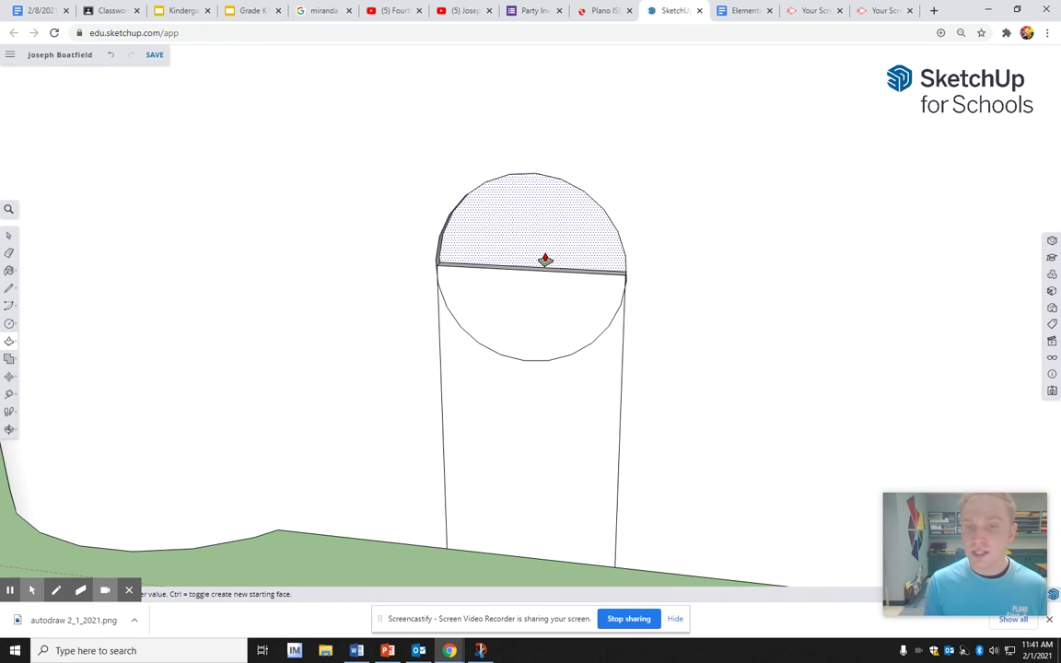
Step: Undo the thin half-disc extrusion, then remove the line across the circle and its lower arc
left_click(544, 259)
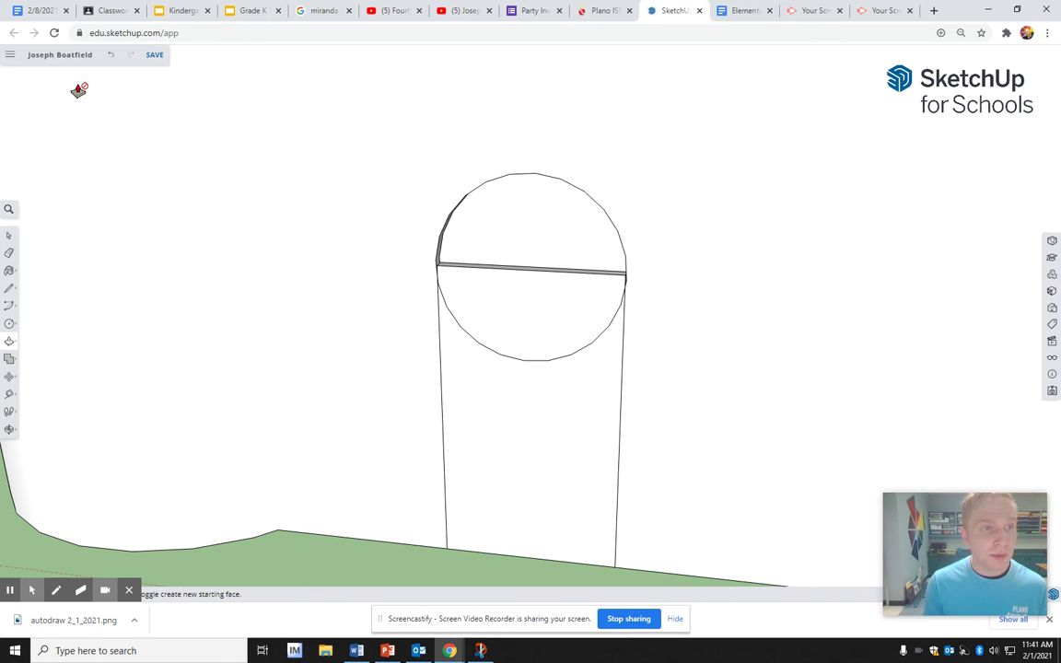
left_click(109, 58)
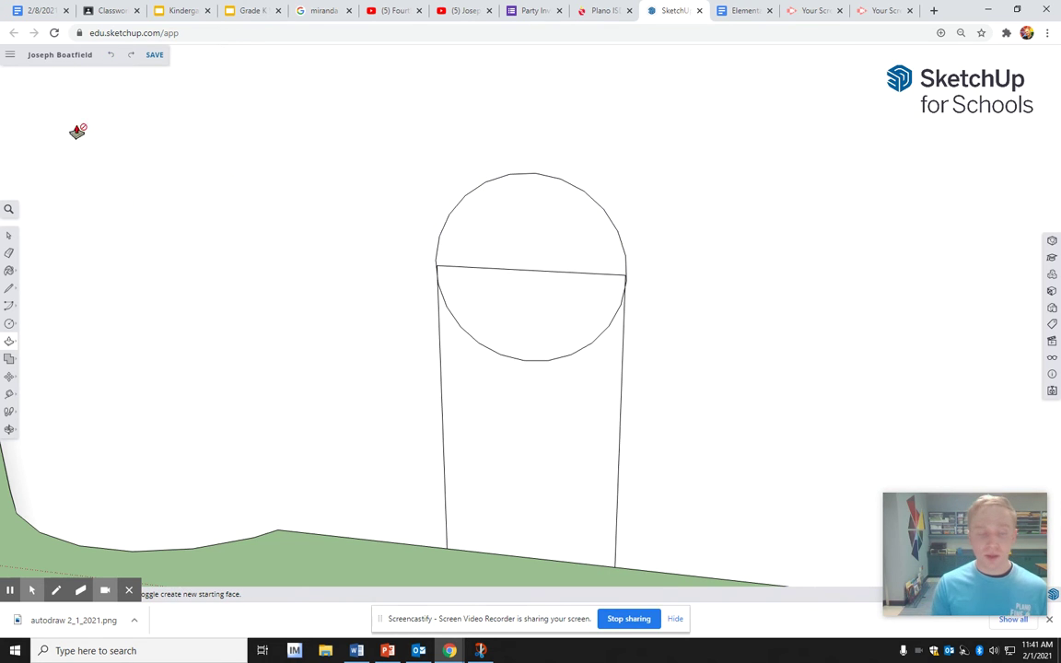
left_click(9, 236)
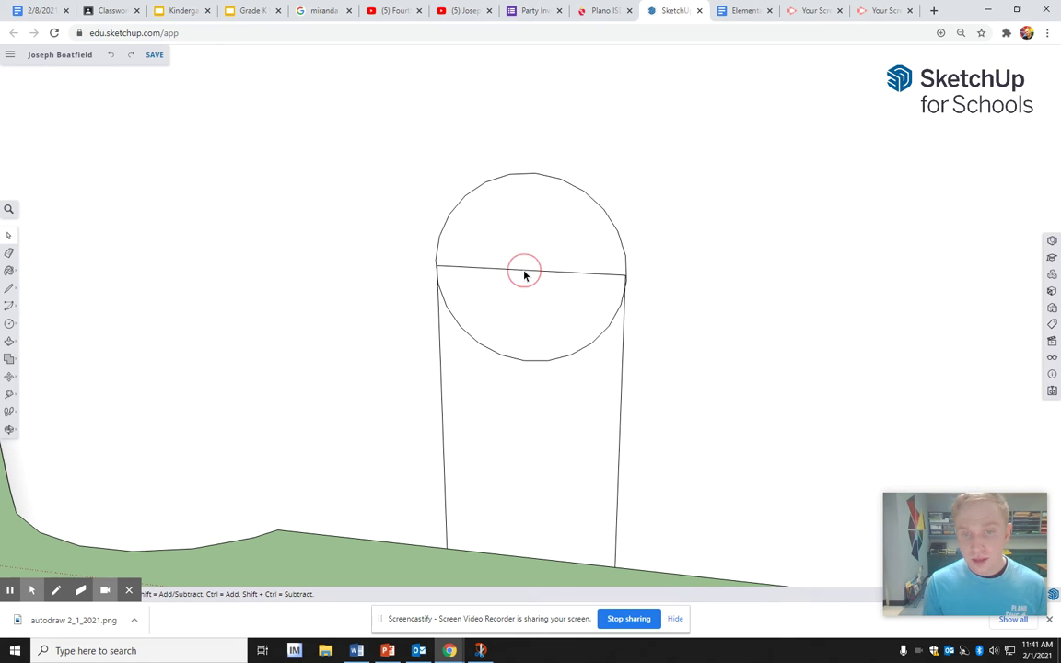
key("Delete")
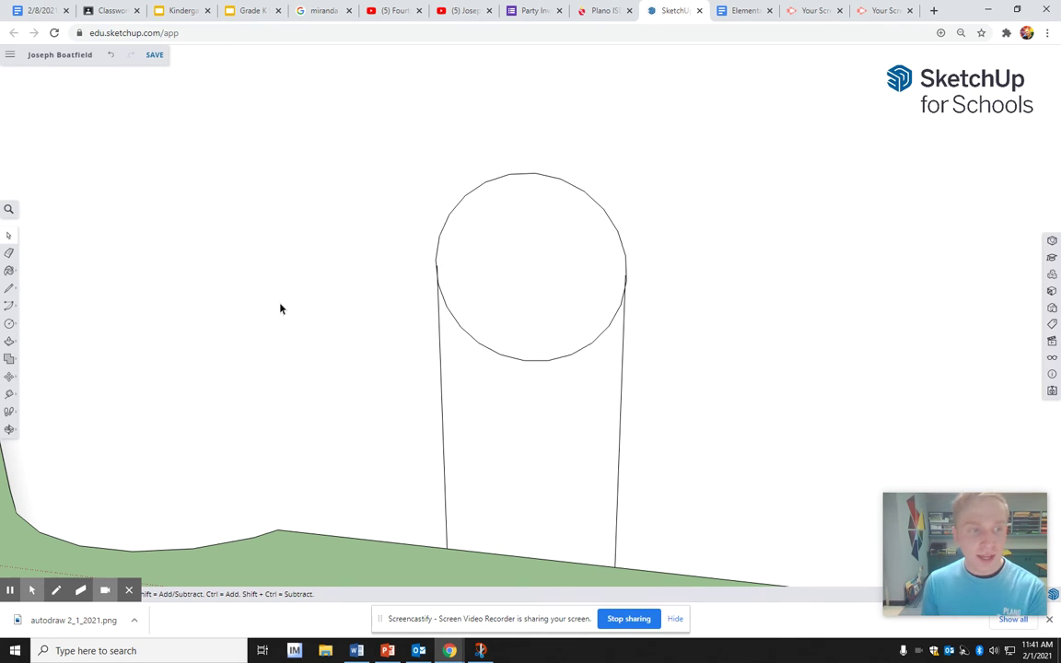
left_click(9, 252)
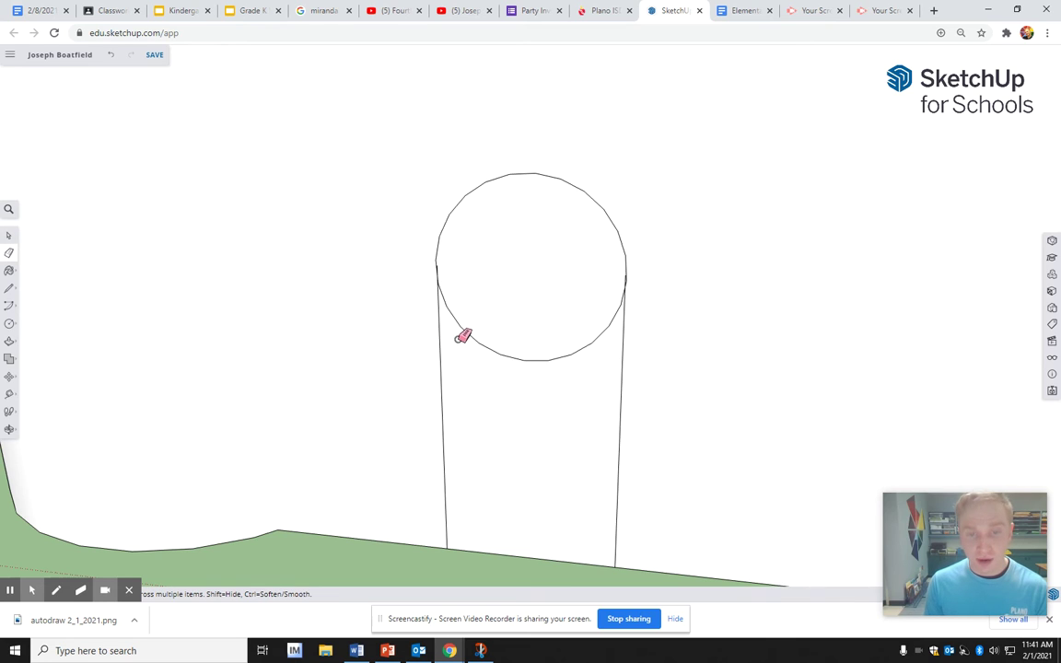
left_click(468, 331)
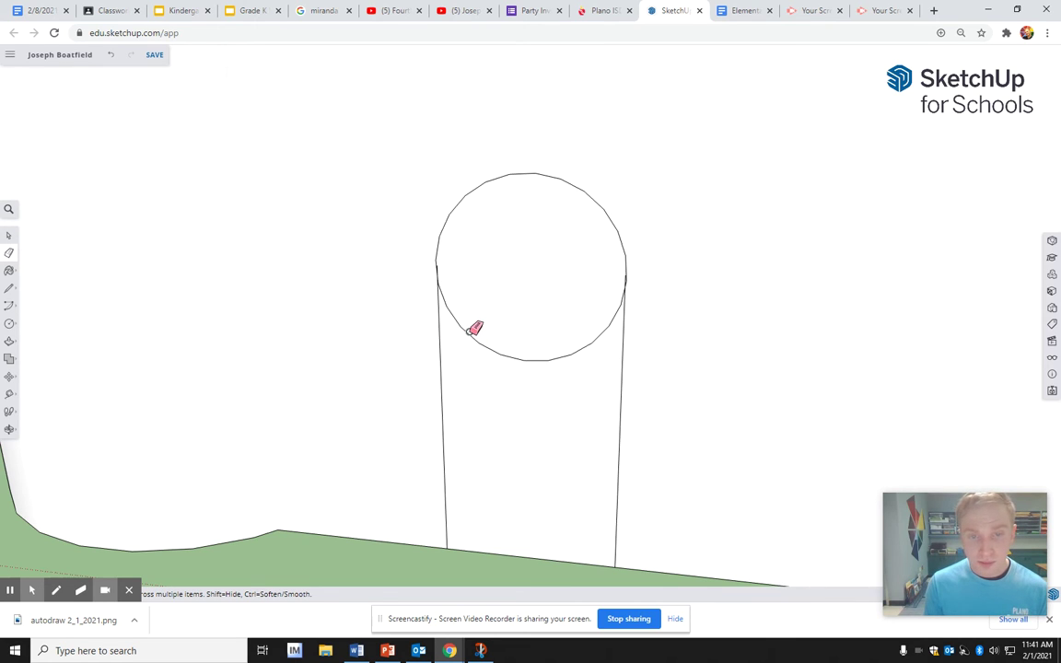
Step: Push the arched door face into the wall and zoom out to see the house
left_click(9, 341)
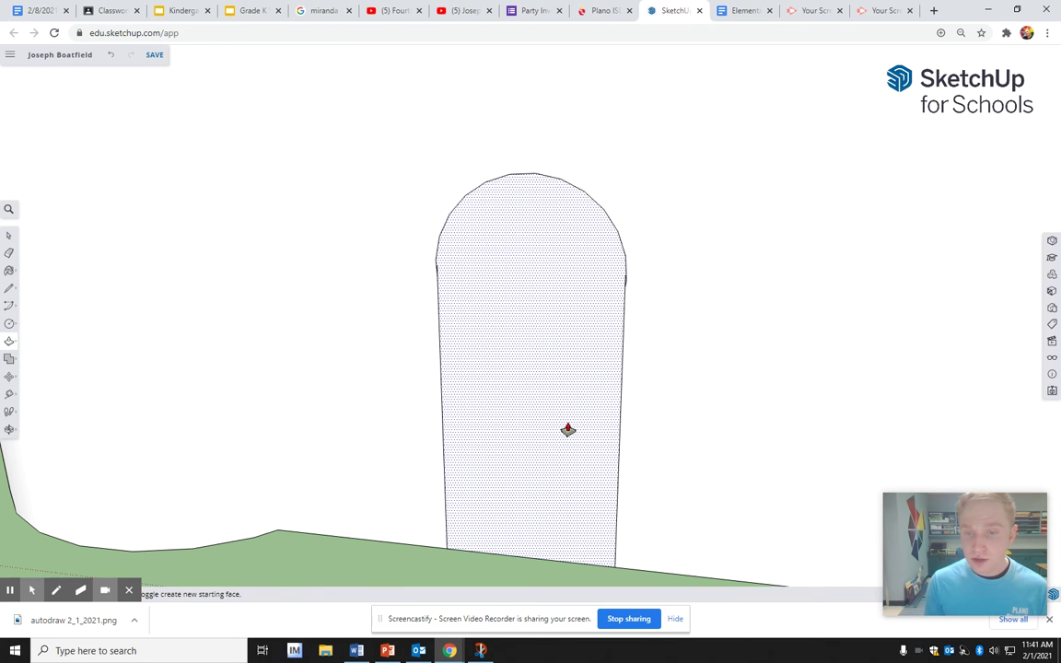
left_click(568, 430)
scroll(532, 476, "down", 4)
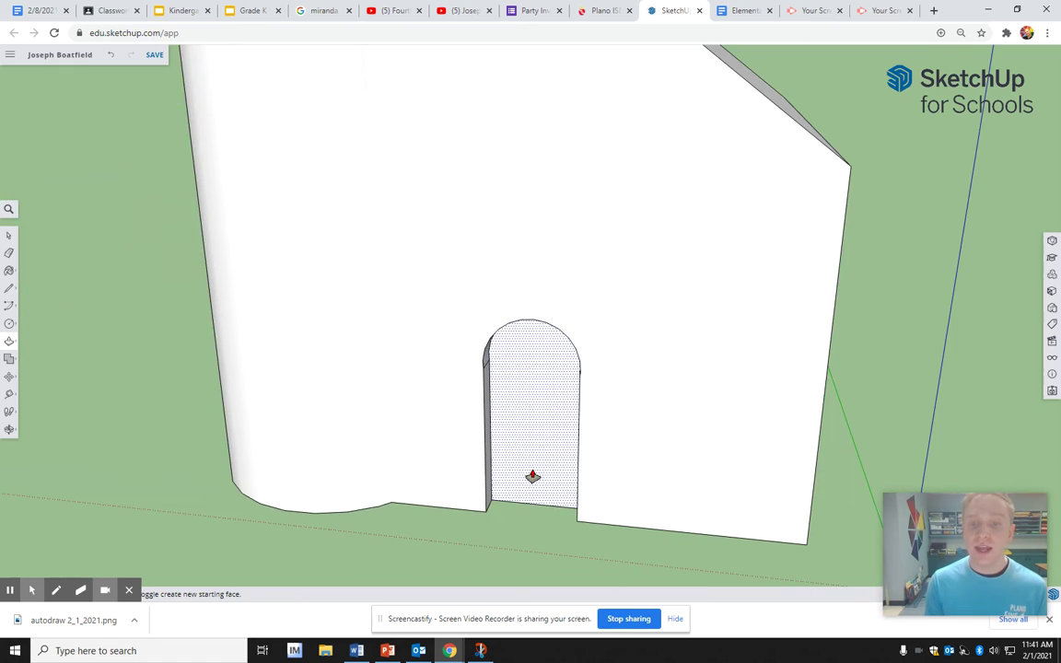
scroll(532, 476, "down", 5)
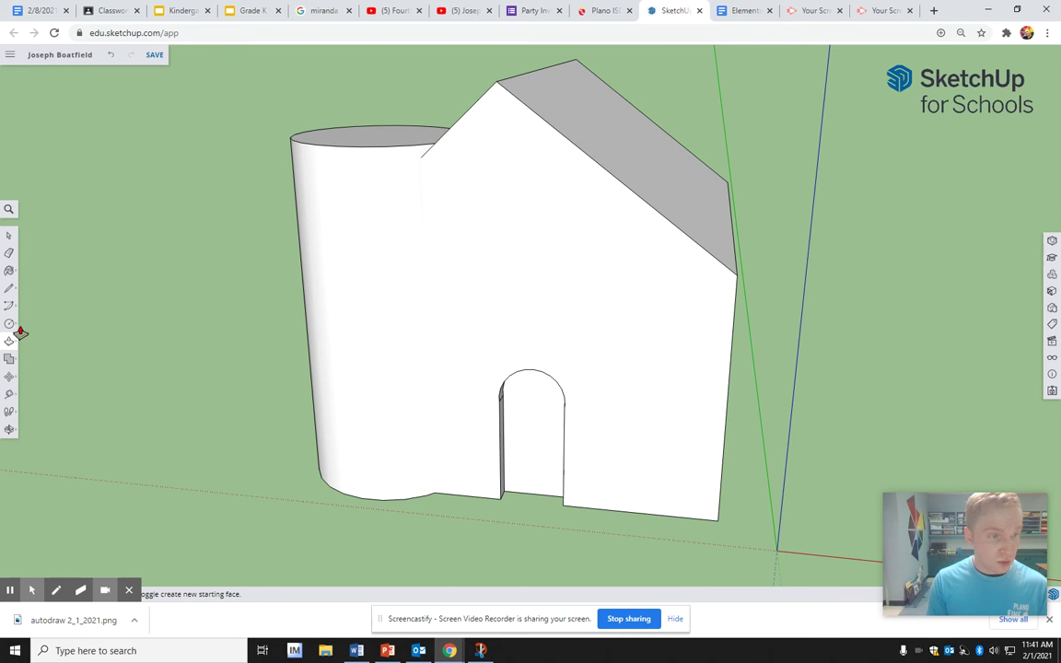
left_click(10, 323)
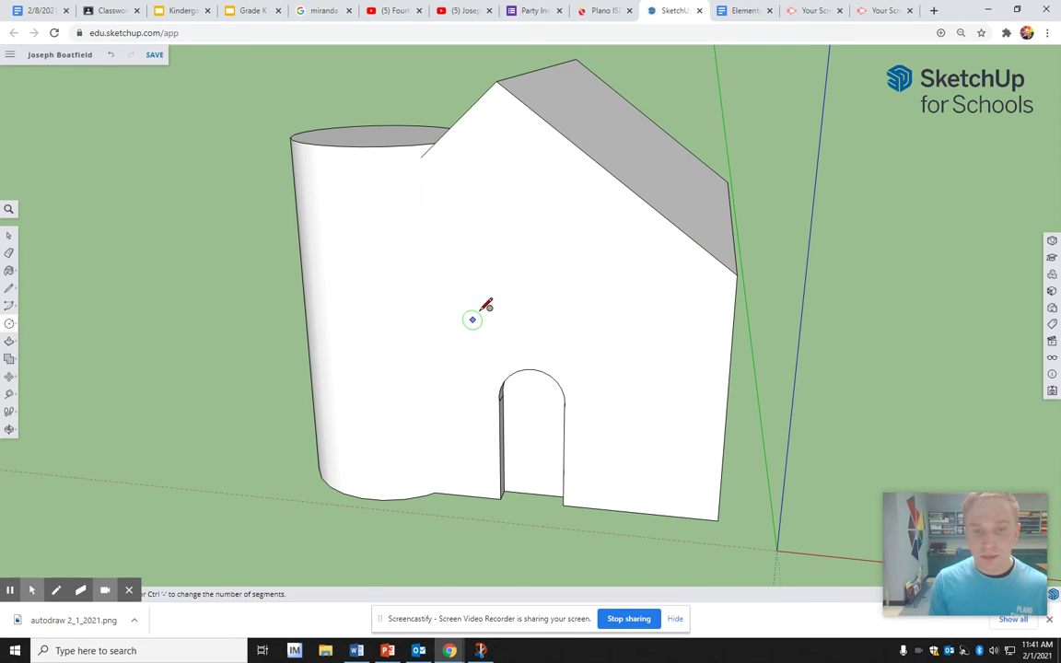
Step: Draw a round window circle on the front wall above the door and select it
left_click(485, 263)
left_click(507, 278)
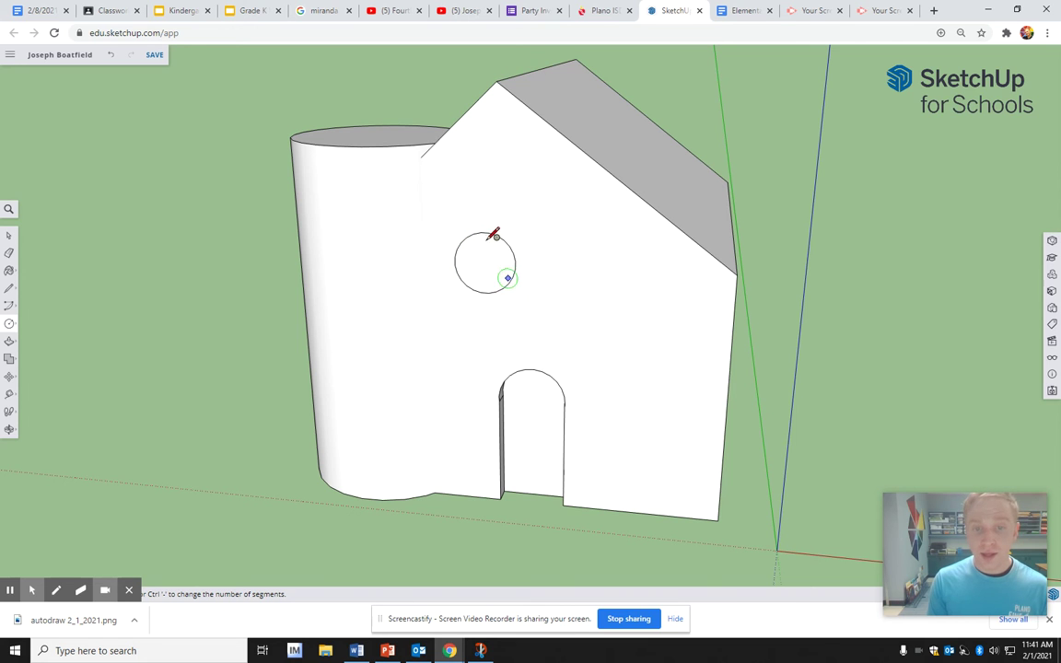
left_click(9, 236)
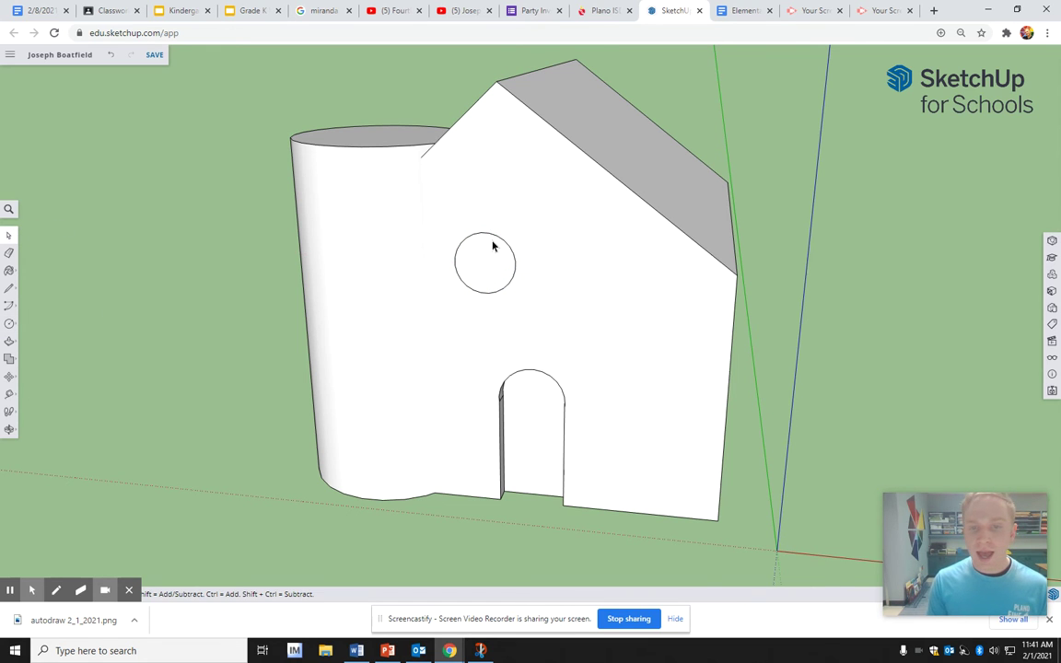
scroll(493, 244, "up", 4)
scroll(680, 299, "down", 1)
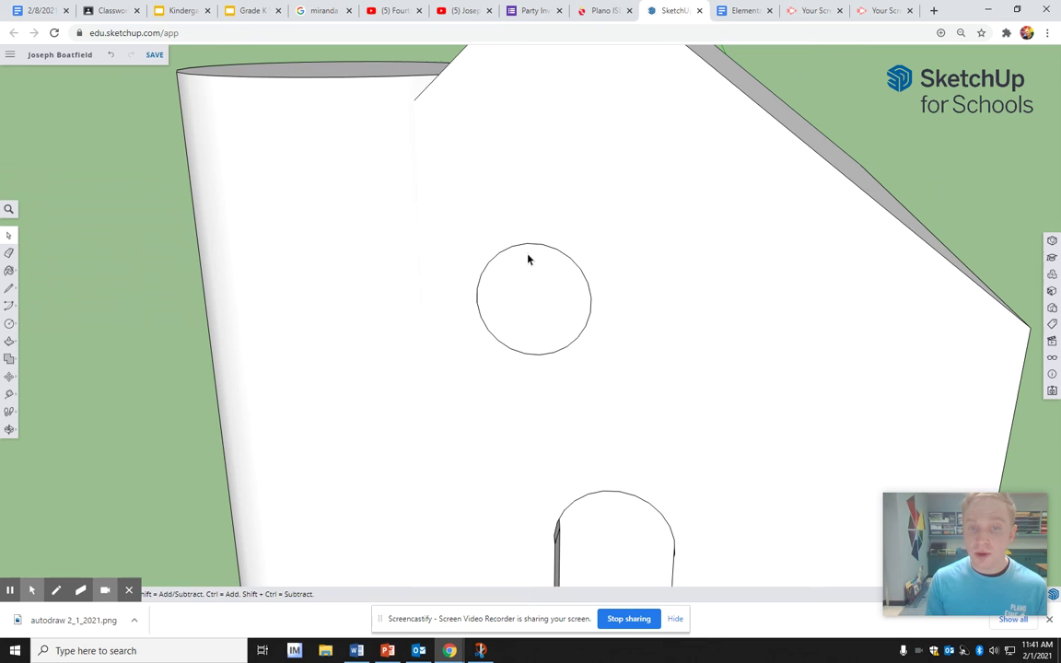
left_click(508, 251)
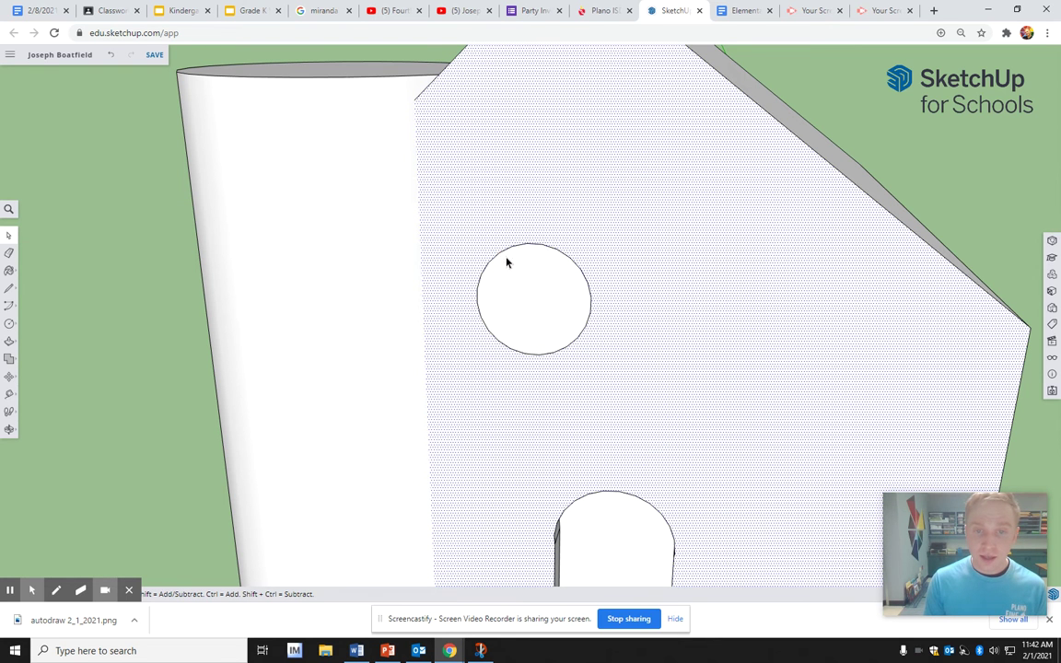
left_click(533, 312)
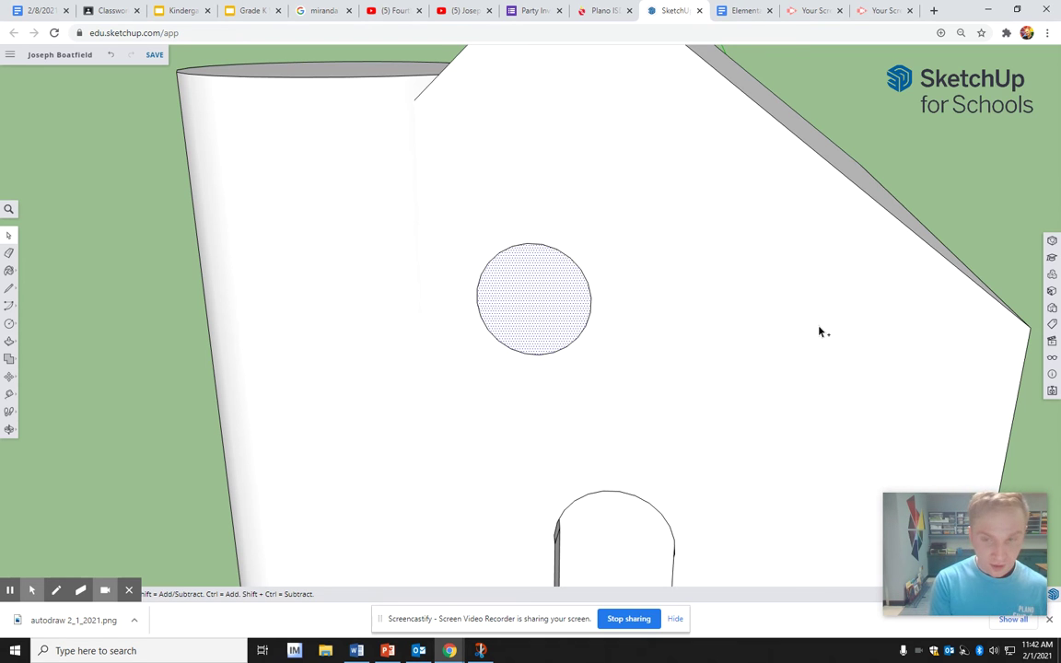
Step: Place a copy of the window circle beside the first one
key("m")
left_click(532, 394, "ctrl")
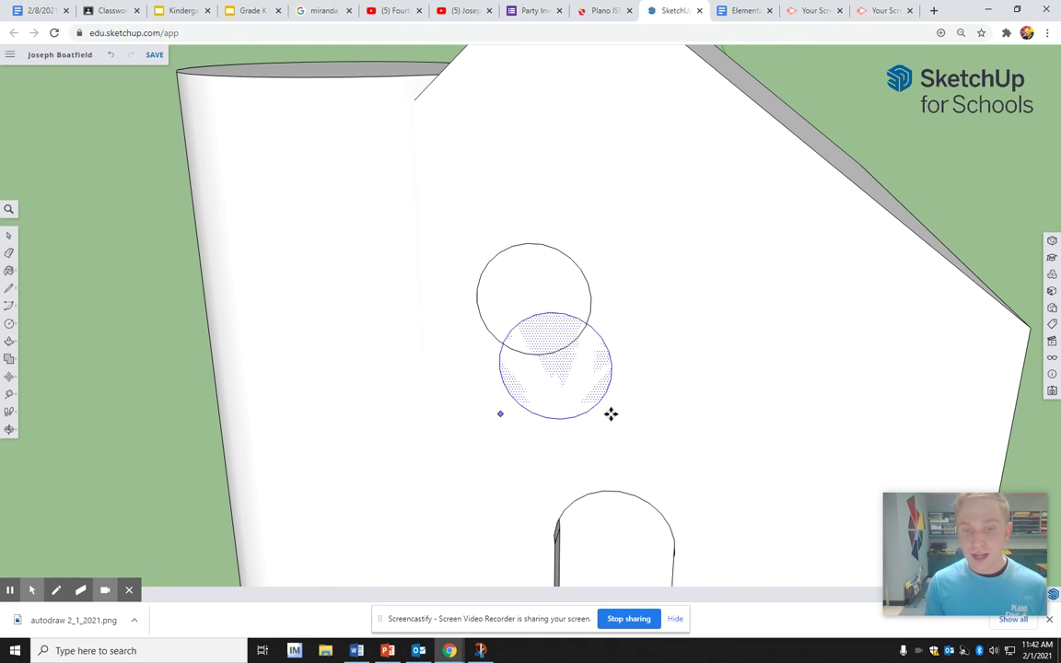
scroll(646, 364, "down", 3)
left_click(647, 363)
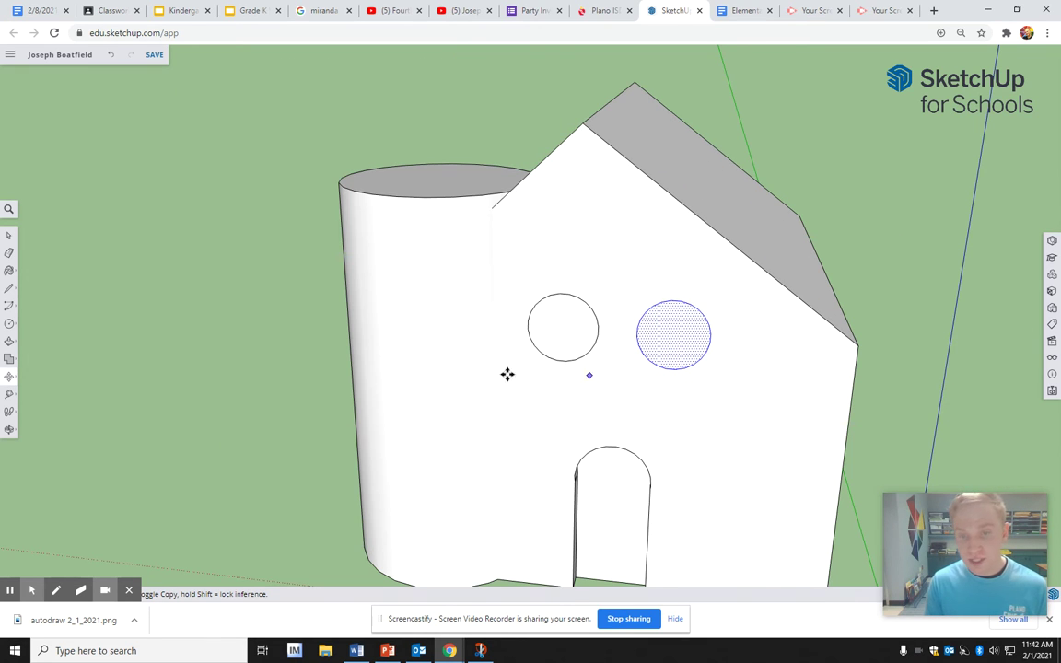
Step: Push both window circles into the wall to recess them, then pull up the tower cylinder
left_click(9, 341)
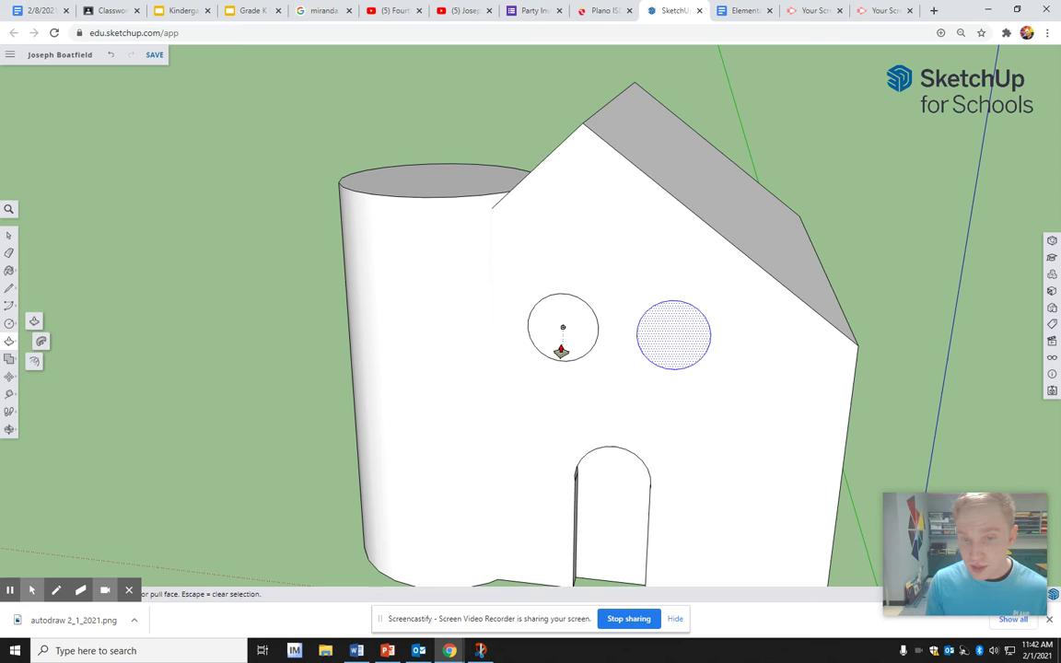
left_click(562, 328)
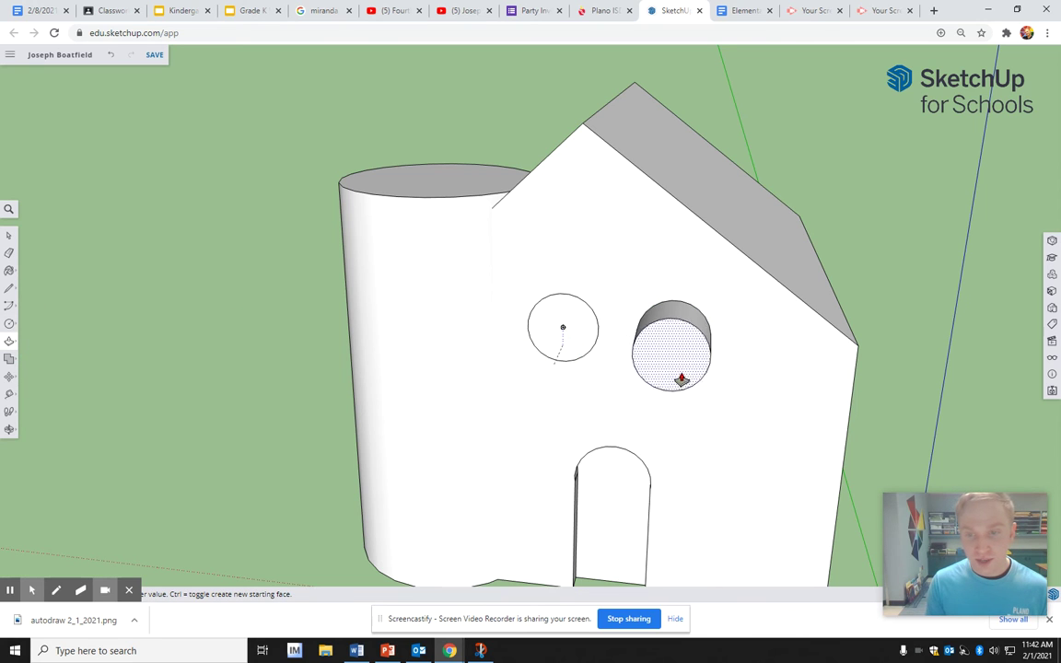
left_click(682, 350)
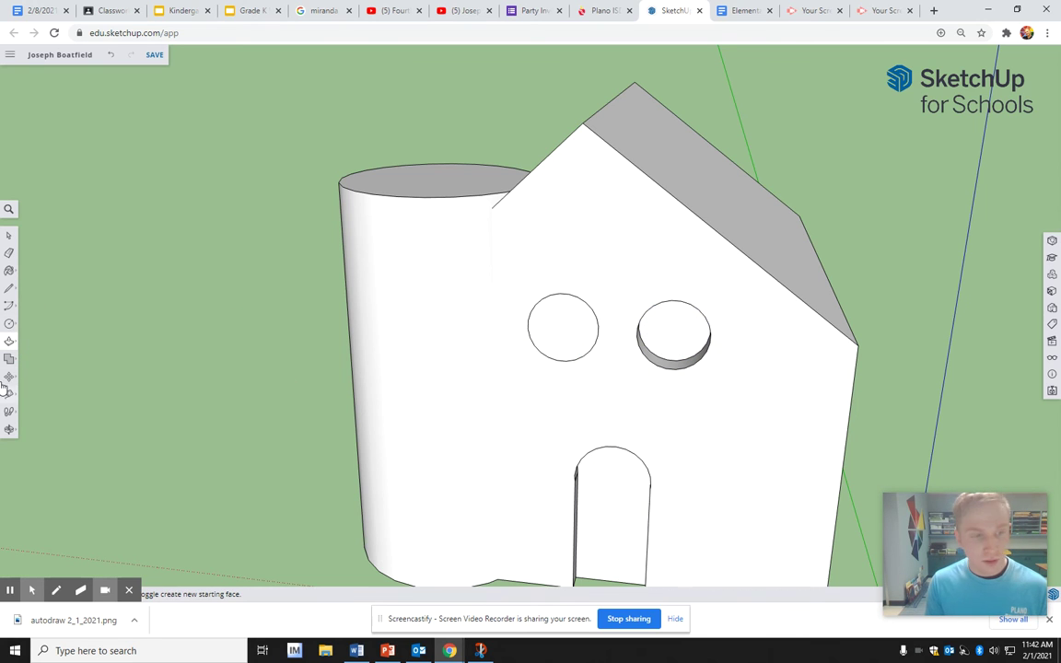
left_click(553, 355)
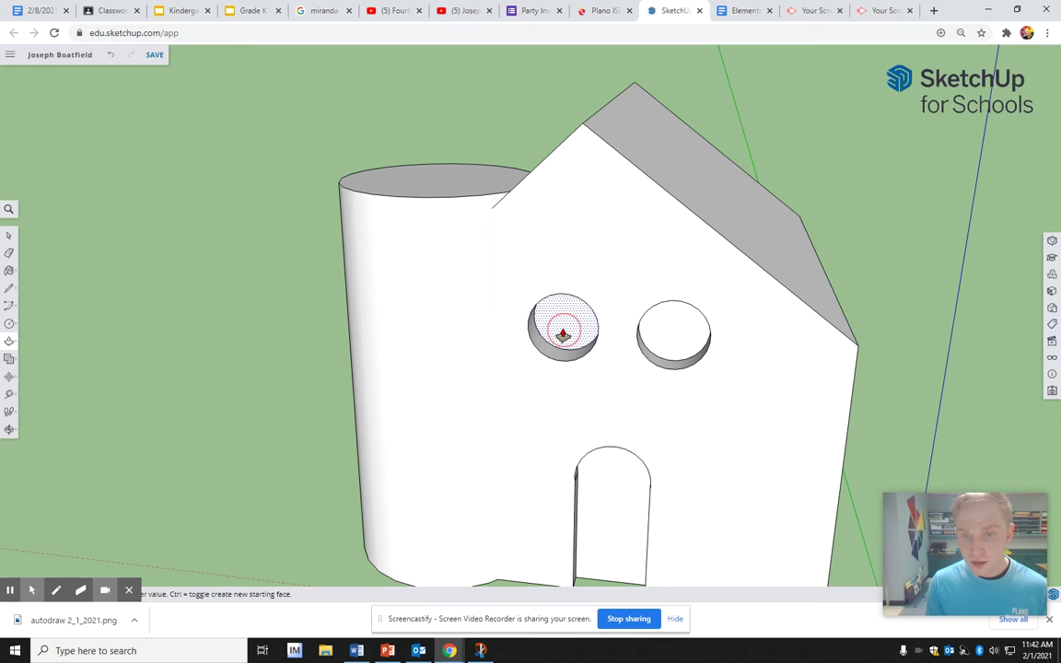
left_click(567, 333)
middle_click_drag(566, 333, 620, 518)
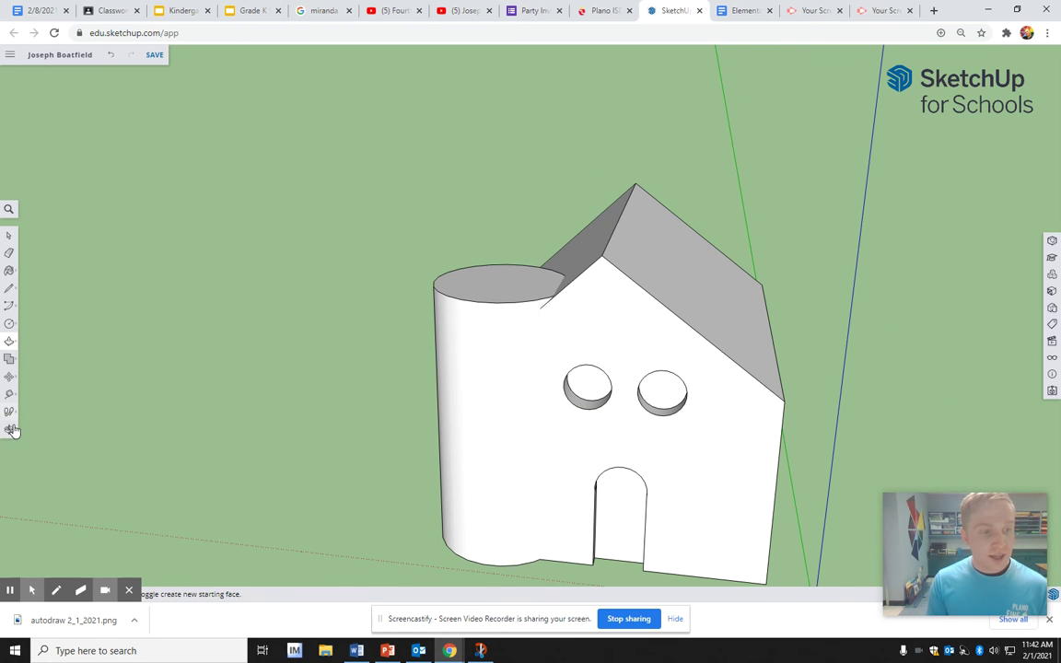
Step: Paint the front wall and the cylinder tower with Cladding Siding Tan
left_click(10, 377)
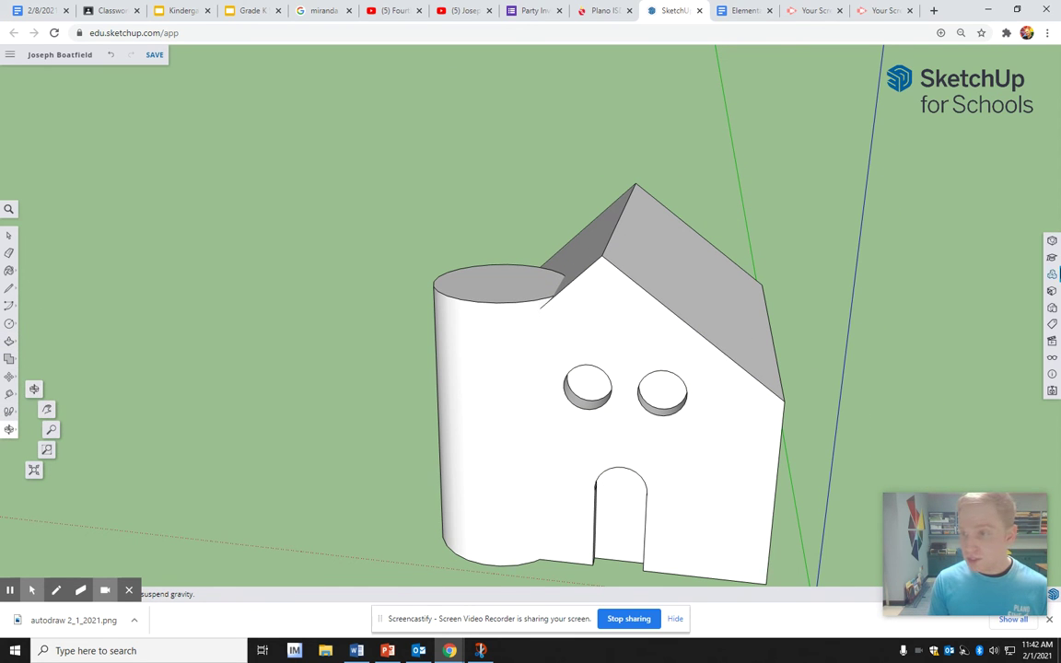
left_click(1051, 290)
left_click(996, 120)
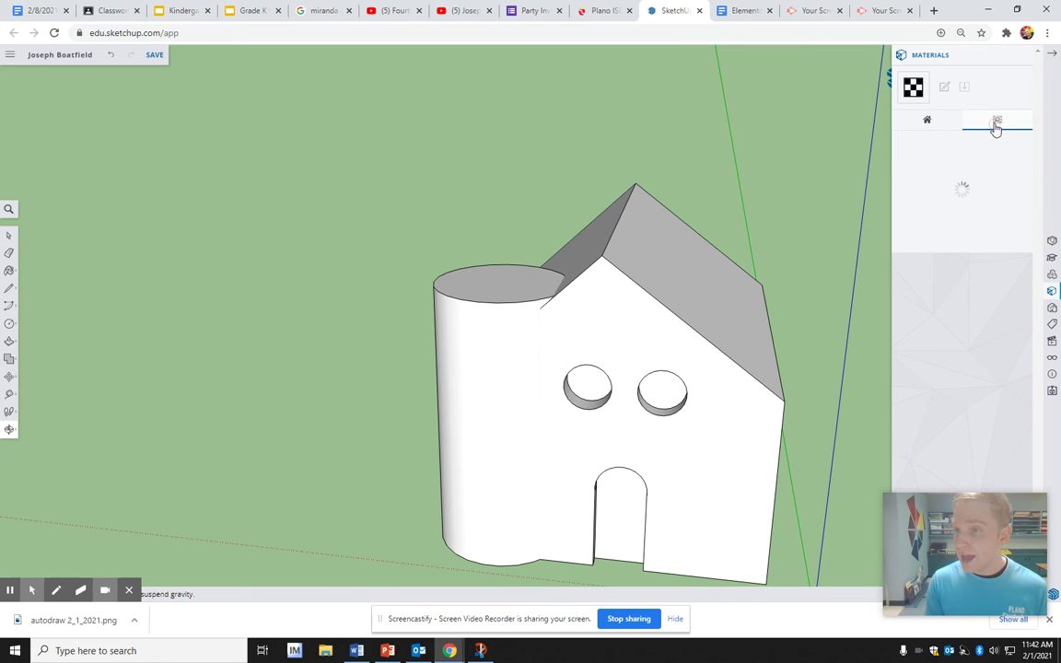
left_click(951, 230)
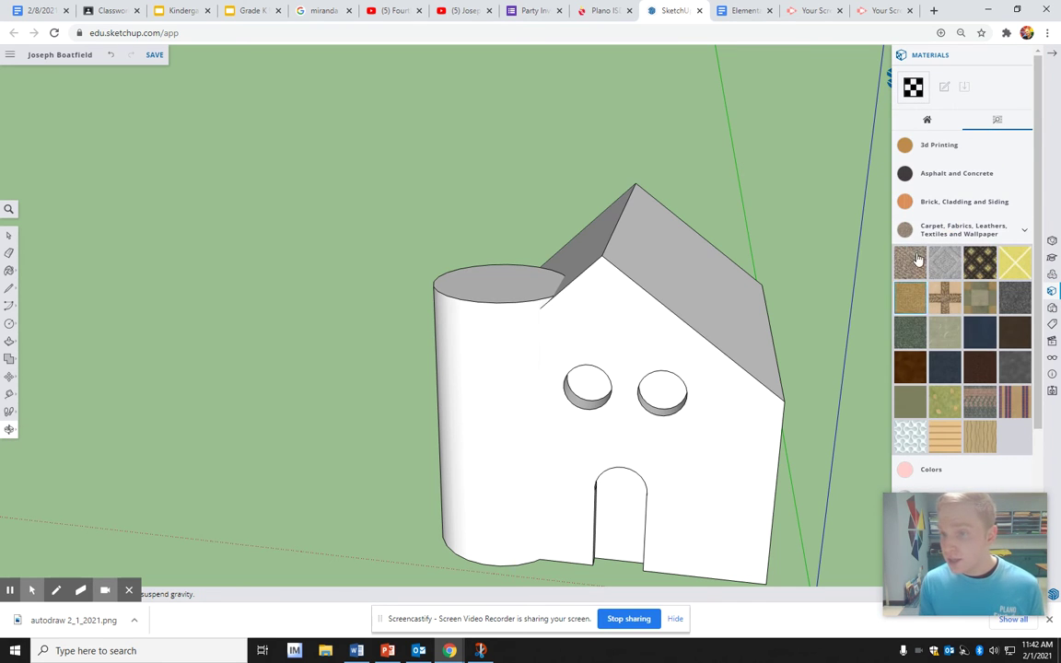
left_click(932, 202)
left_click(944, 304)
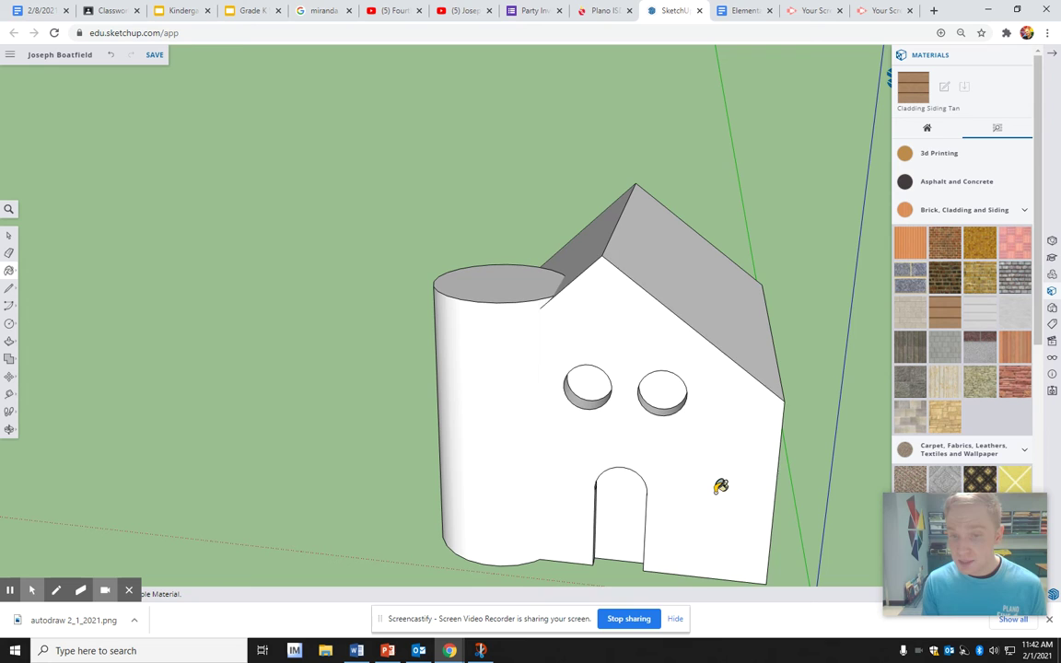
left_click(714, 480)
left_click(520, 447)
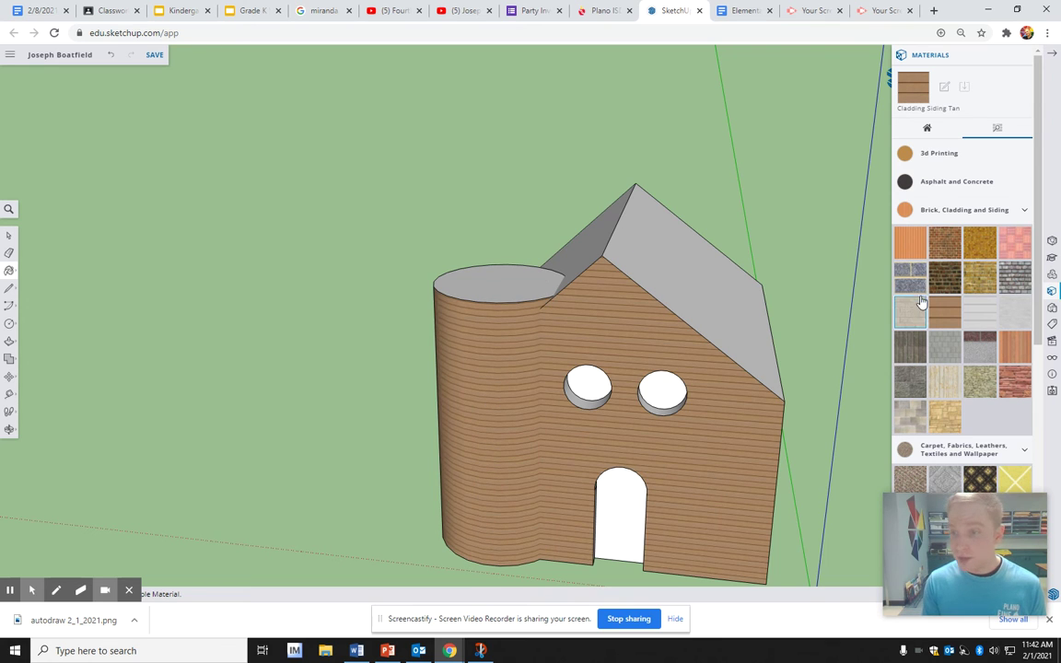
Step: Paint both roof slopes and the tower top with Siding Rusty Metal
left_click(943, 380)
left_click(721, 302)
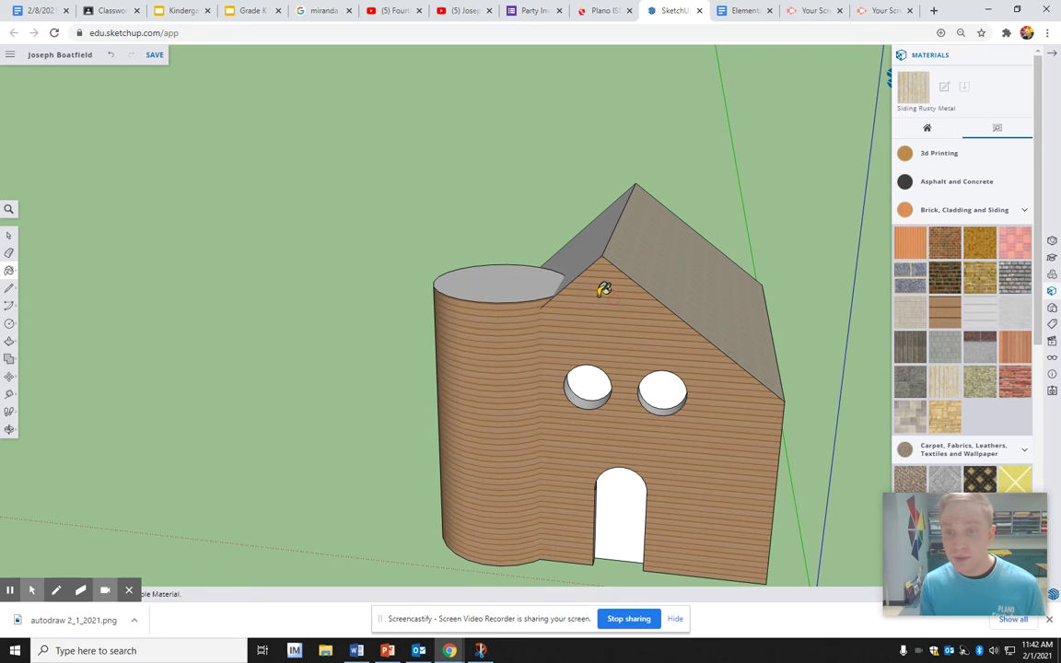
left_click(577, 249)
left_click(520, 279)
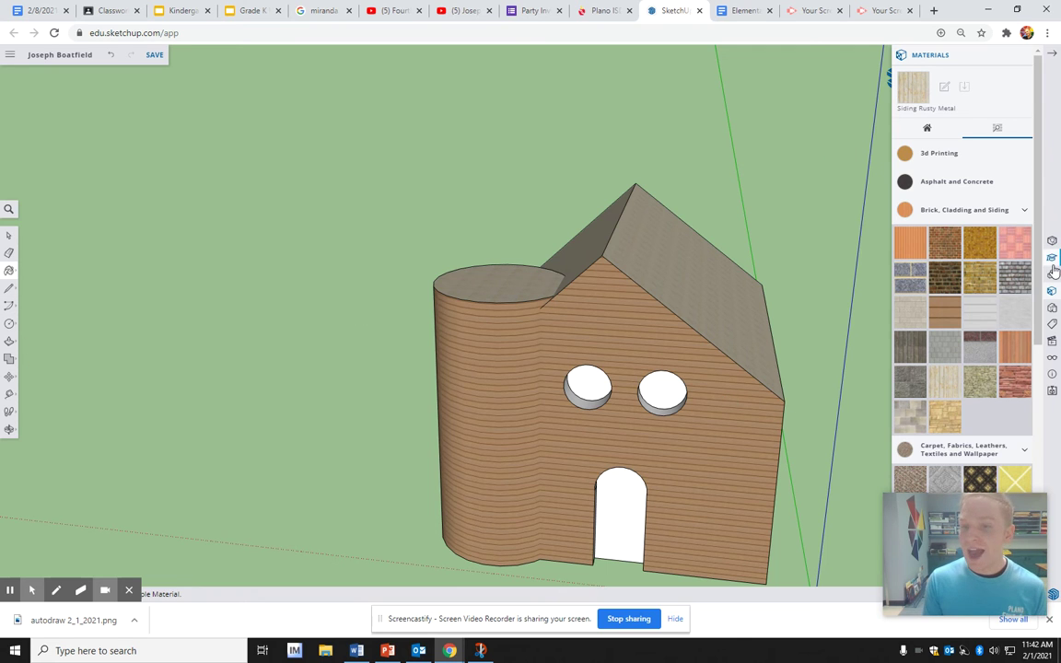
left_click(9, 430)
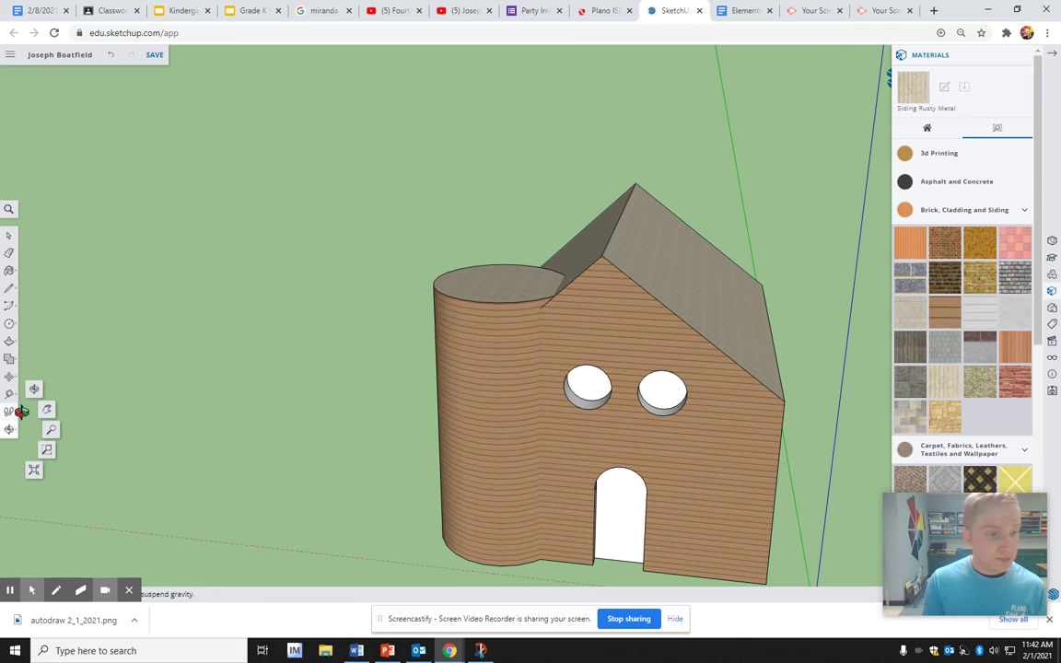
left_click(51, 410)
left_click_drag(438, 515, 359, 261)
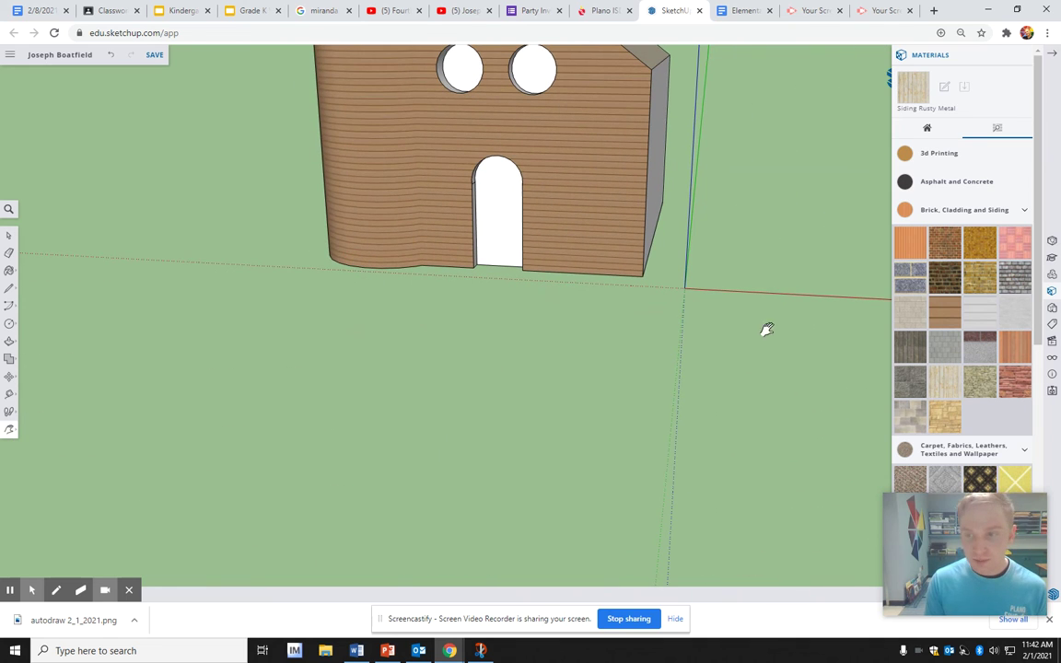
Step: Search 3D Warehouse in the Components panel for 'Car'
left_click(1053, 274)
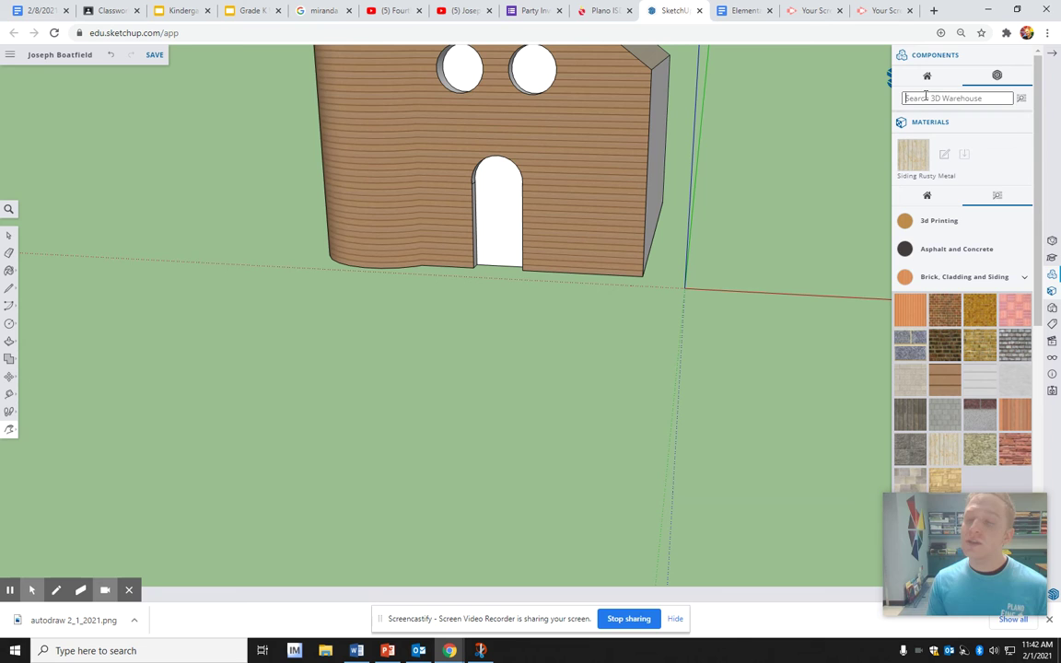
left_click(960, 100)
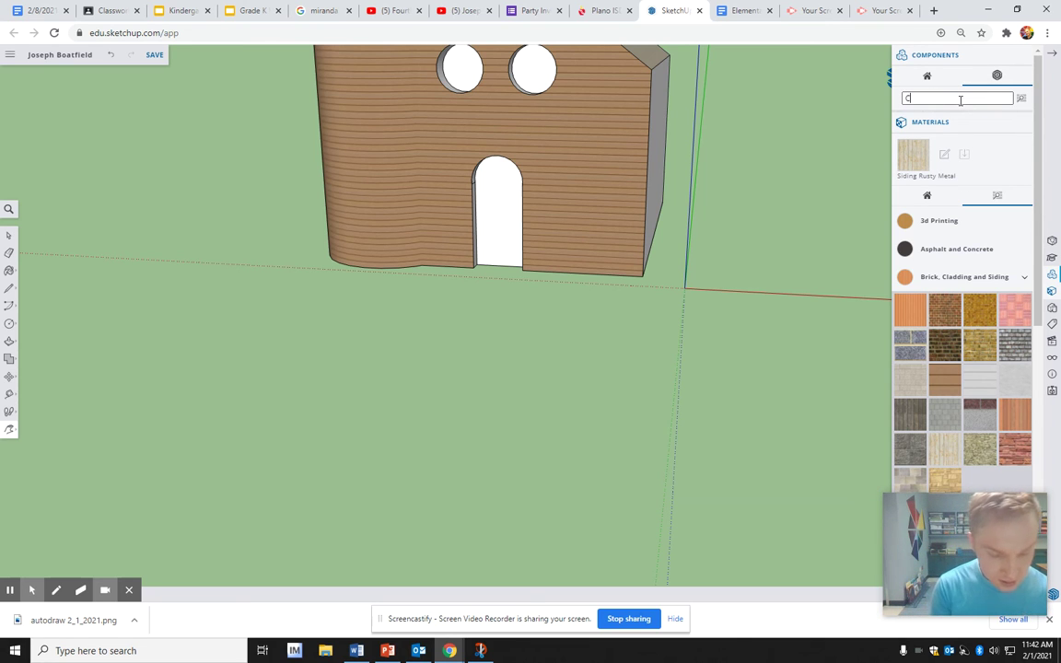
type("Car")
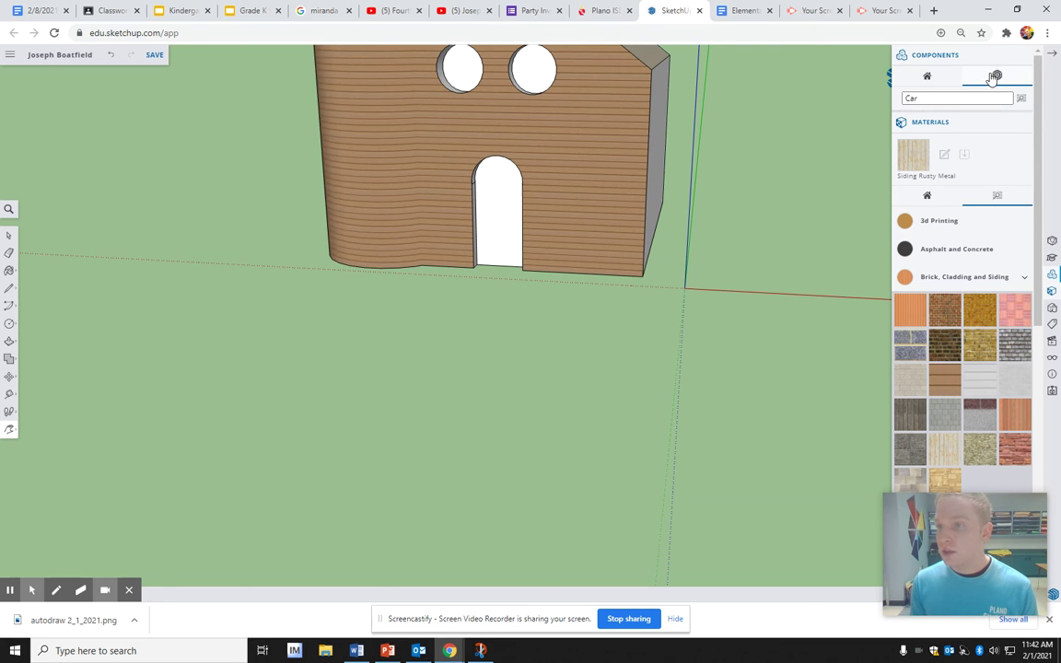
left_click(994, 79)
type("Car")
key("Return")
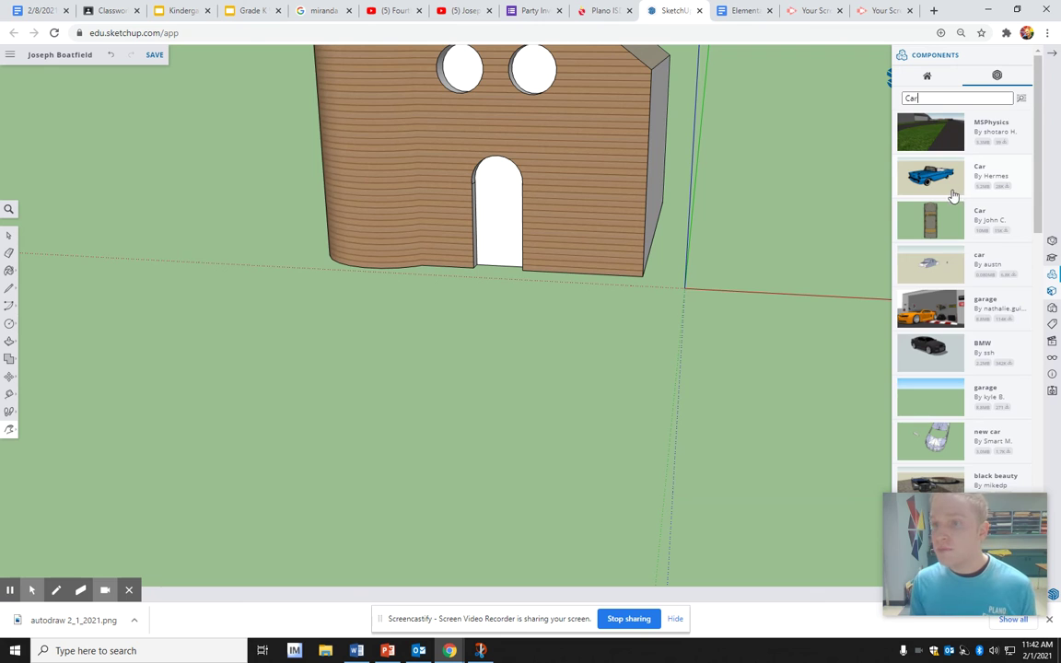
scroll(948, 278, "down", 10)
scroll(930, 360, "up", 10)
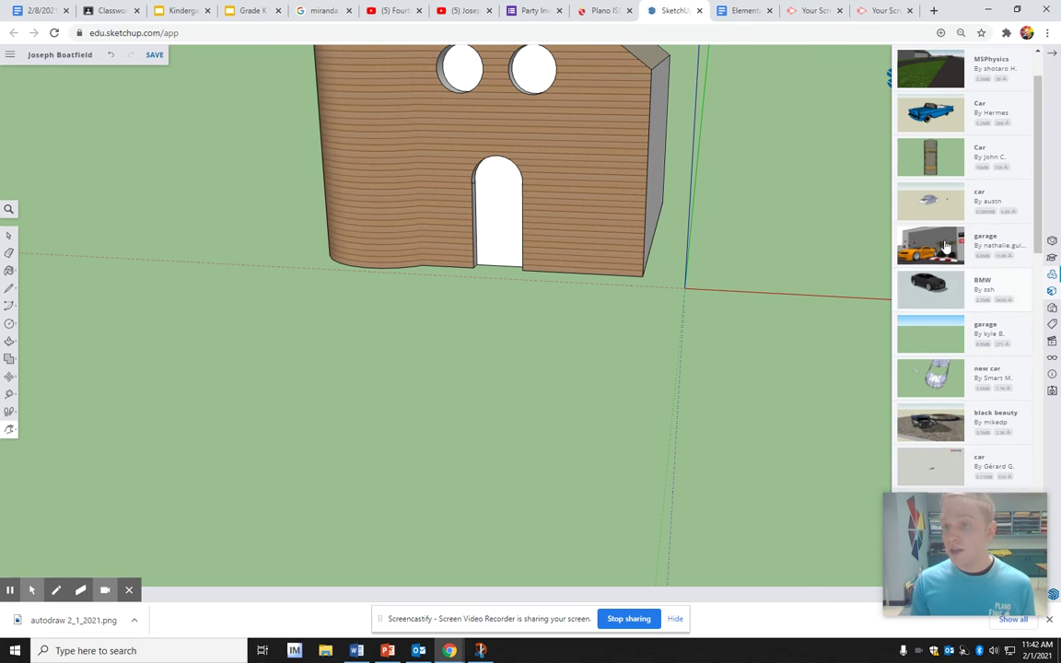
Step: Import the blue Car model and set it down next to the house
left_click(929, 172)
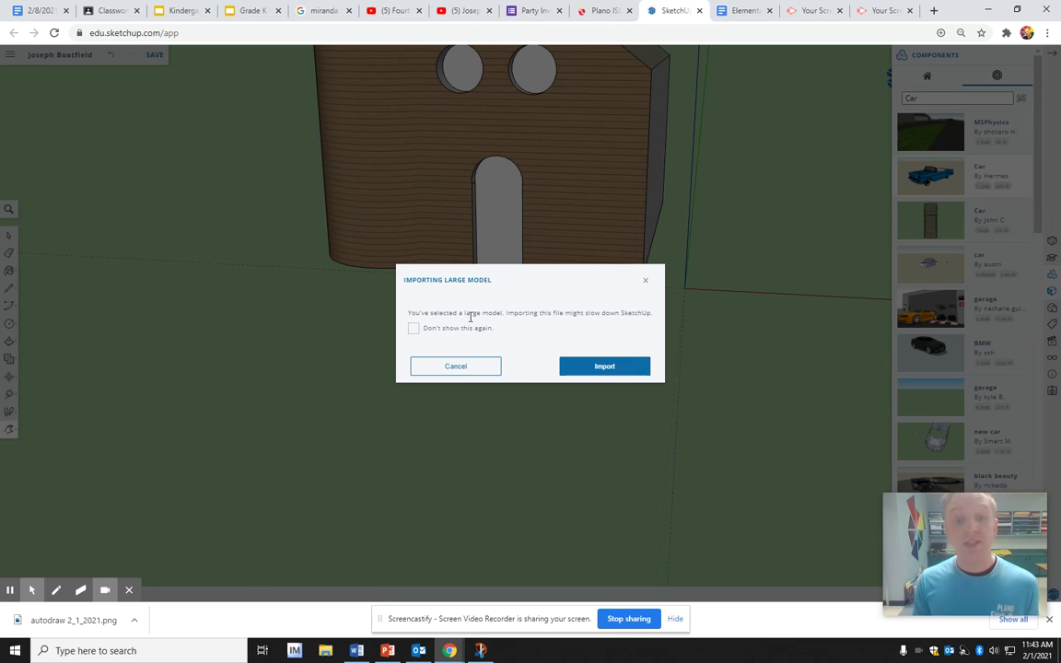
left_click(595, 365)
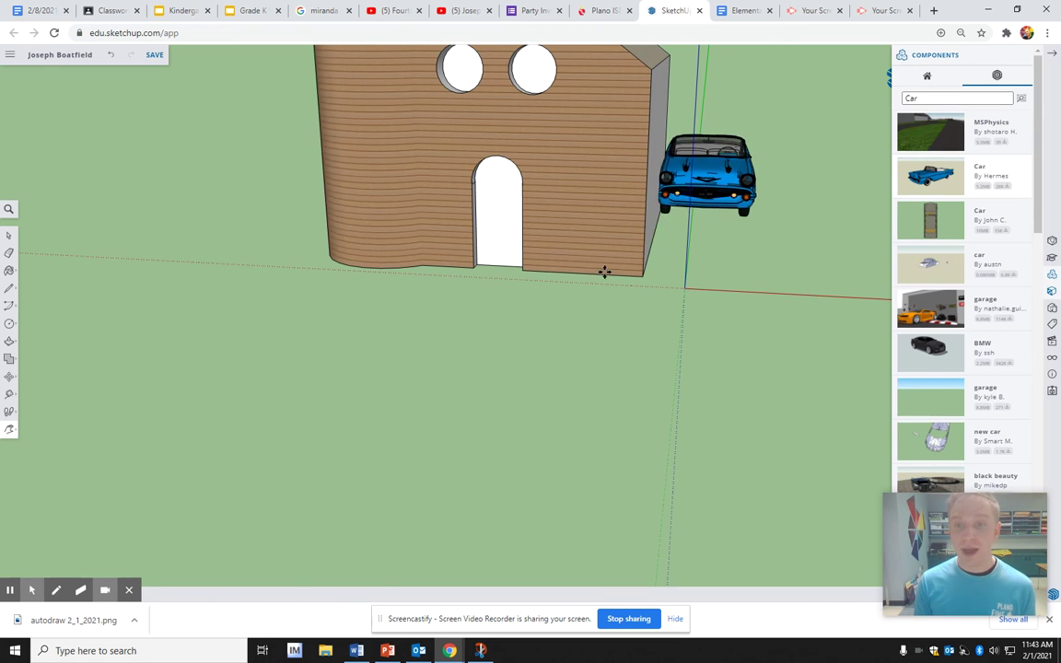
left_click_drag(365, 453, 88, 258)
scroll(221, 340, "down", 5)
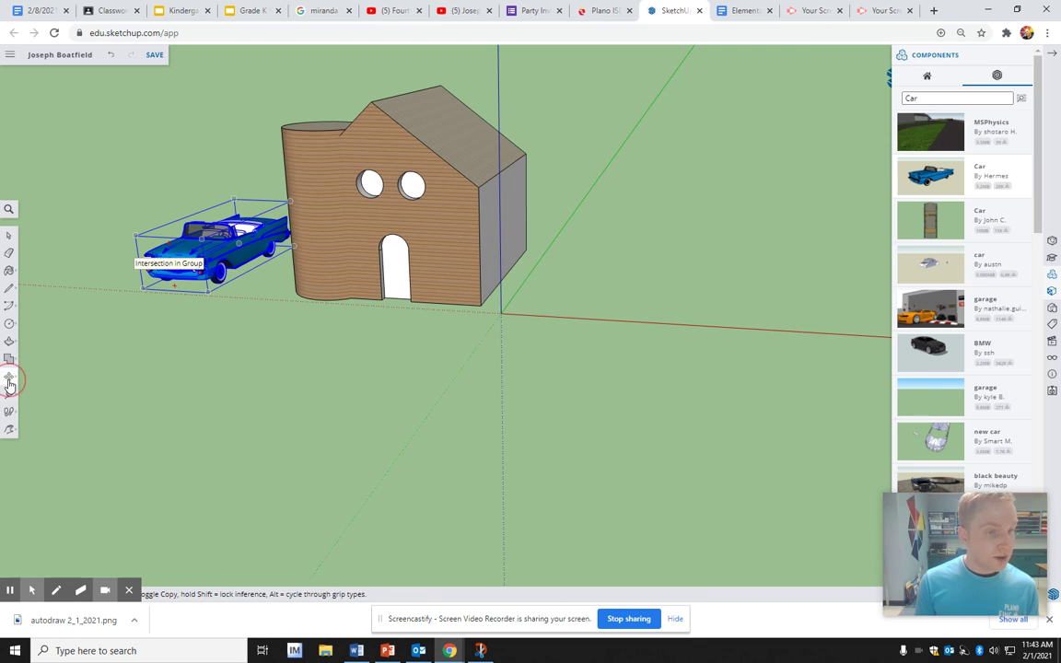
Step: Rotate the blue car about a point beneath it so its front faces the viewer
left_click(9, 379)
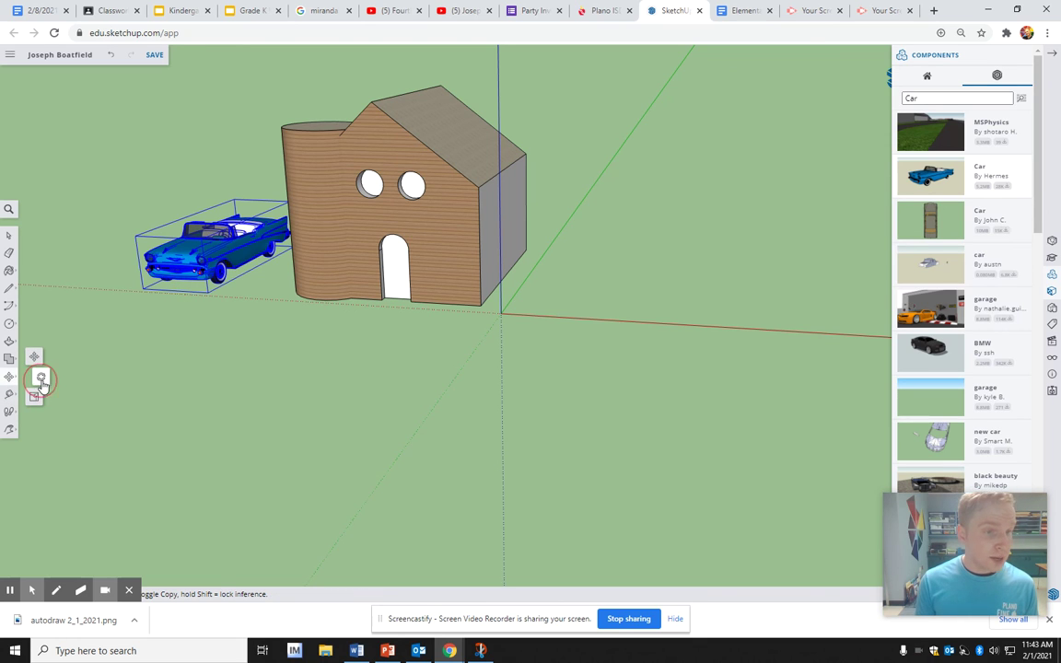
left_click(42, 381)
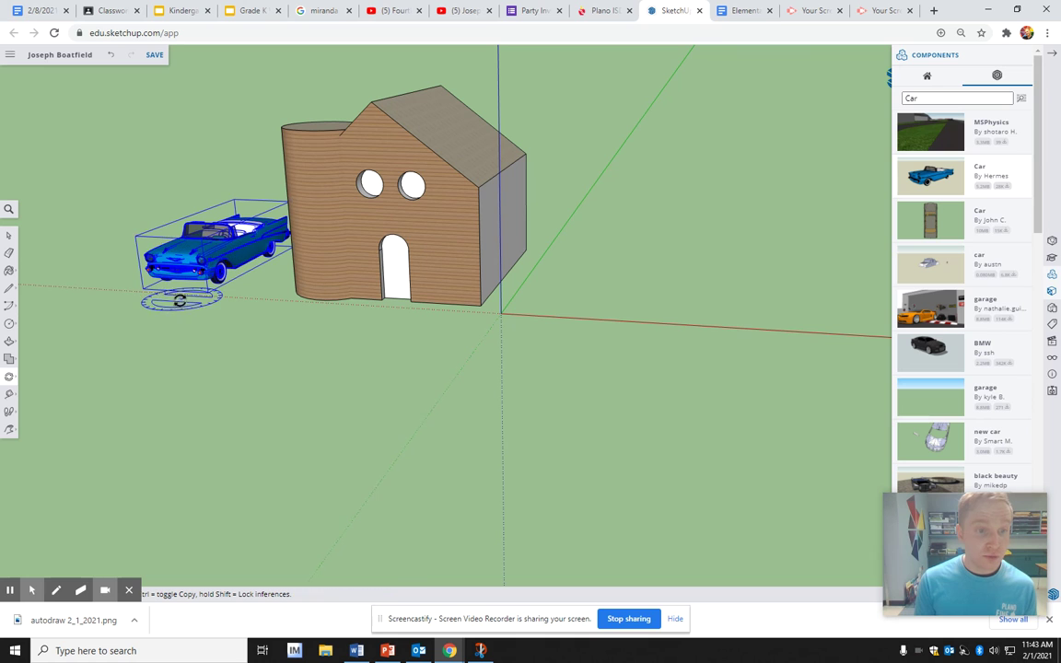
left_click(183, 295)
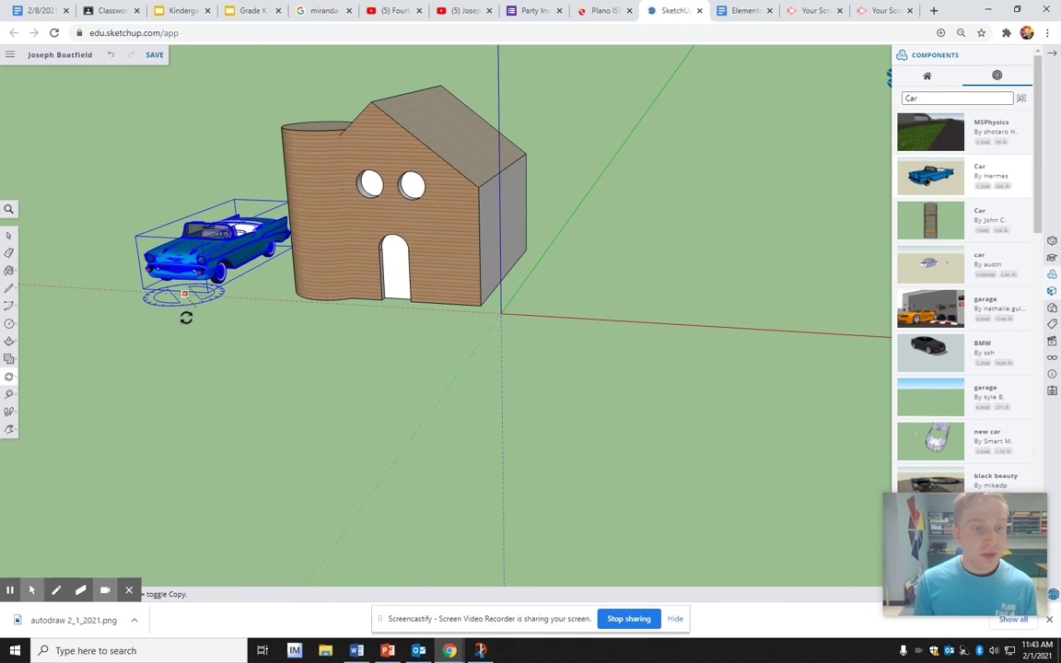
left_click(174, 305)
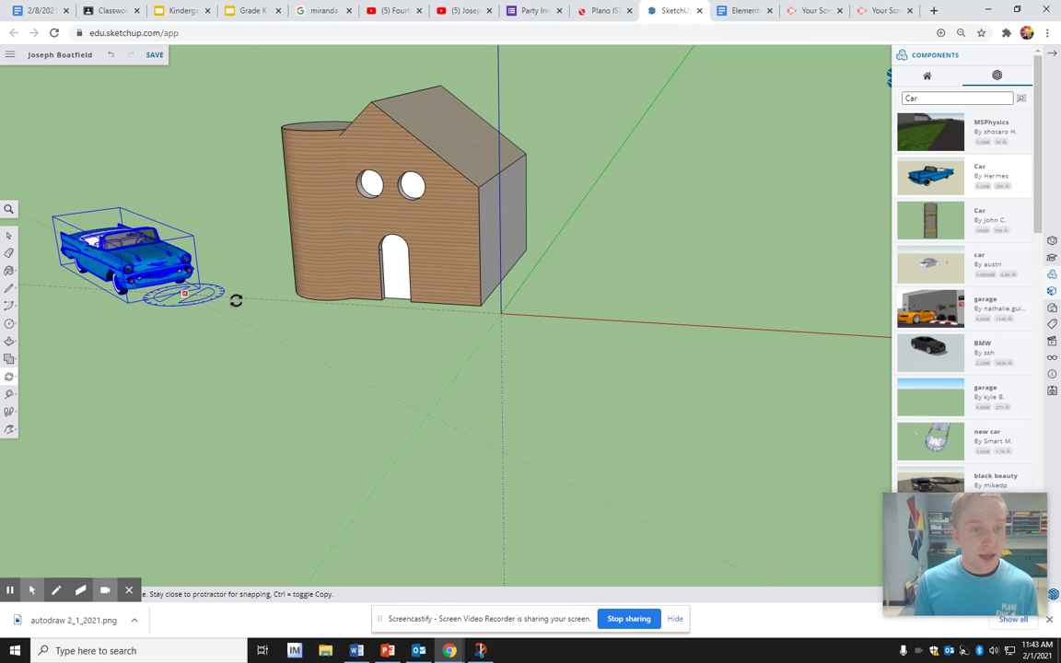
left_click(236, 346)
Step: Bring up the screen recording controls from the browser extensions list
scroll(170, 297, "up", 2)
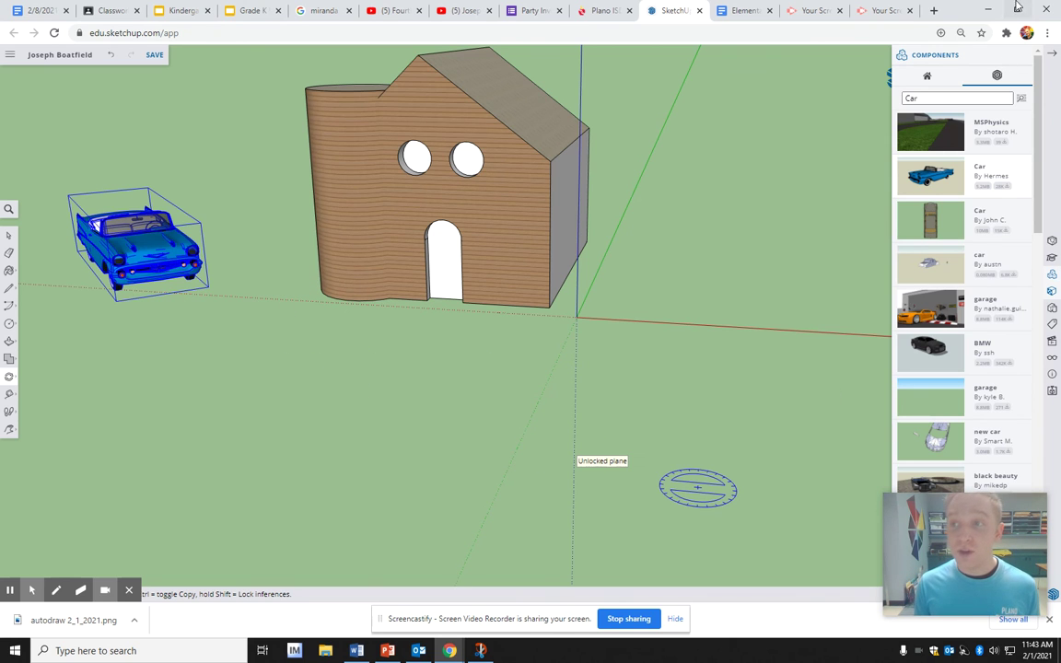
left_click(1007, 34)
left_click(898, 126)
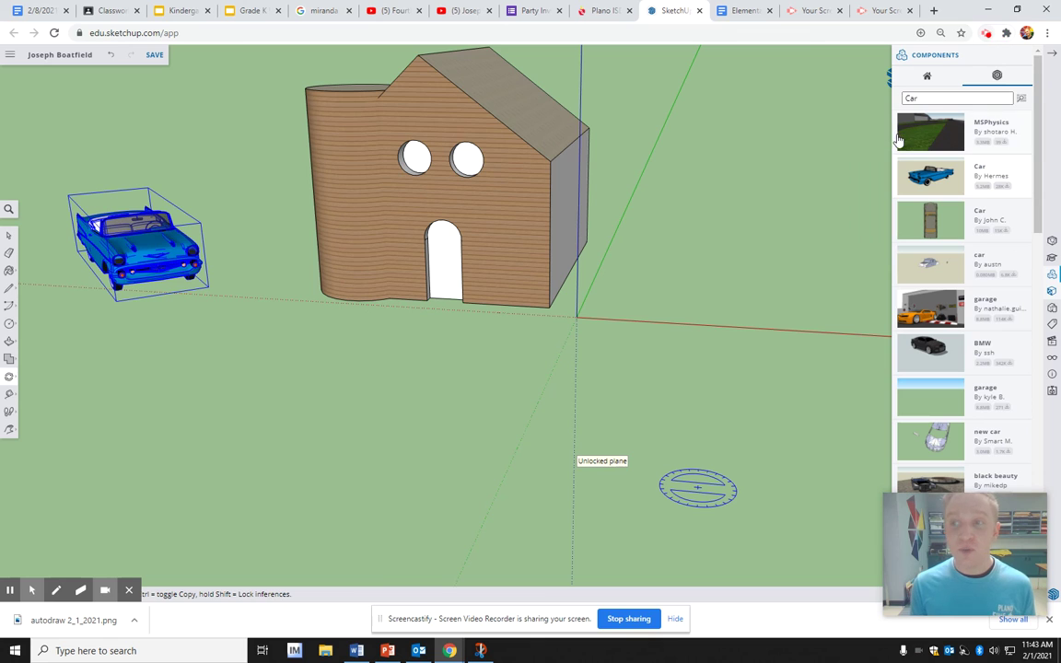